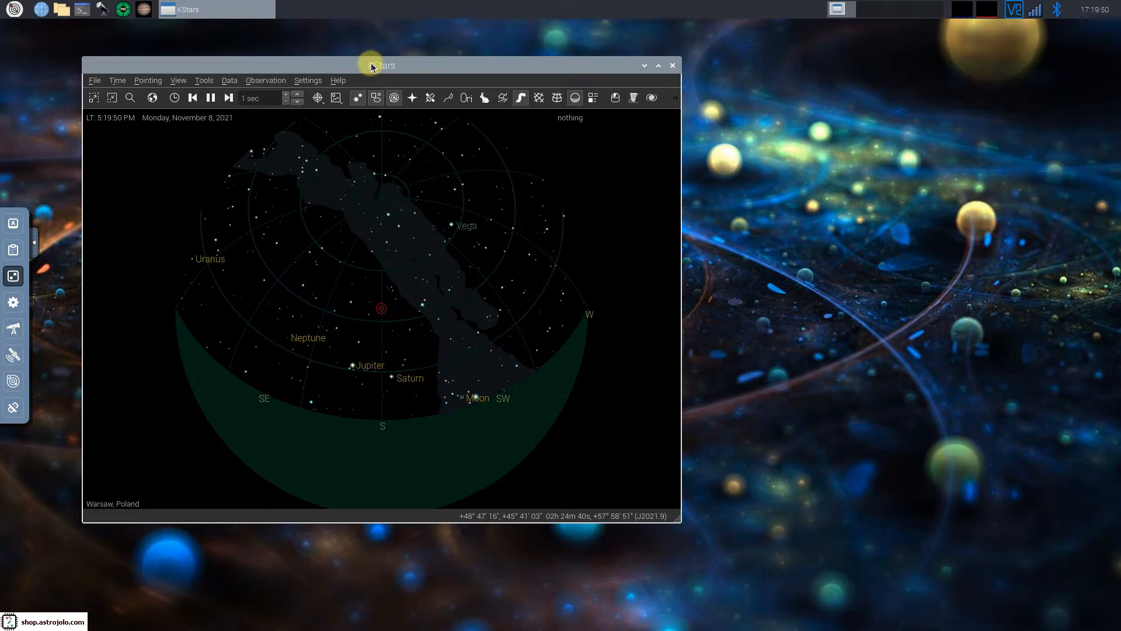
# - Open the Ekos tool and keep AstroLink 4 Pi as the selected equipment profile
pyautogui.click(211, 83)
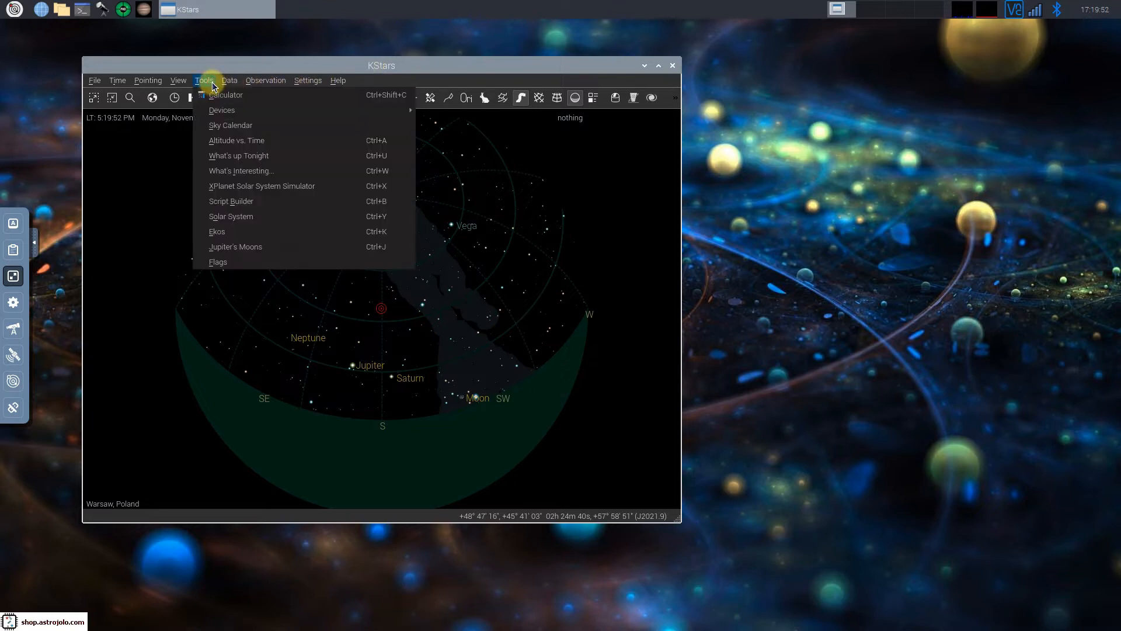
pyautogui.click(245, 230)
pyautogui.moveTo(240, 86); pyautogui.dragTo(313, 85)
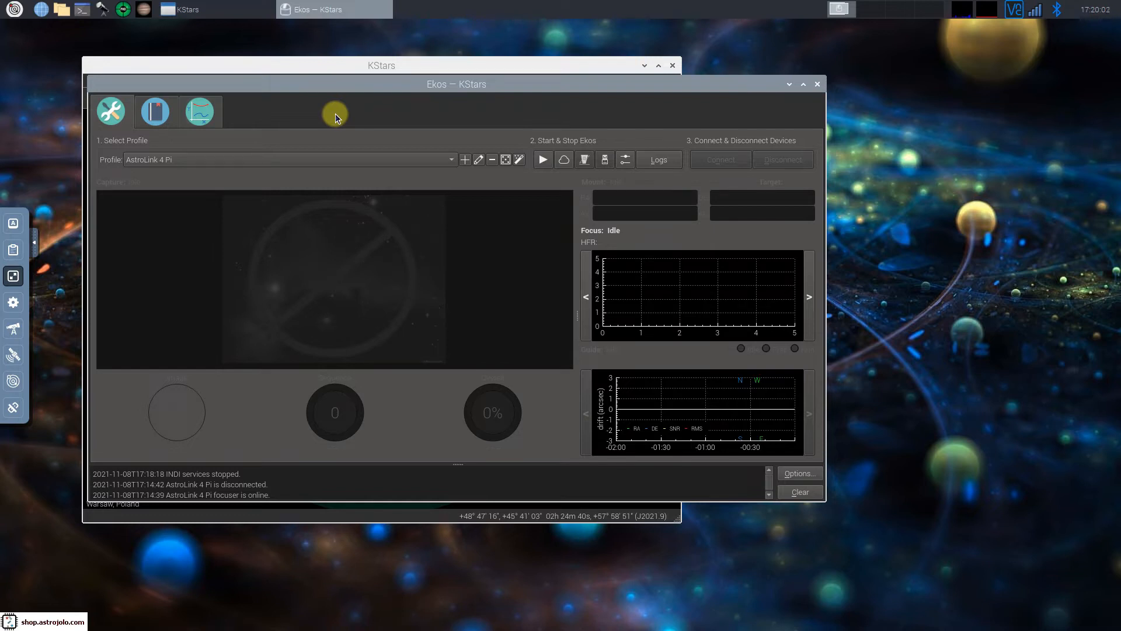
pyautogui.click(322, 159)
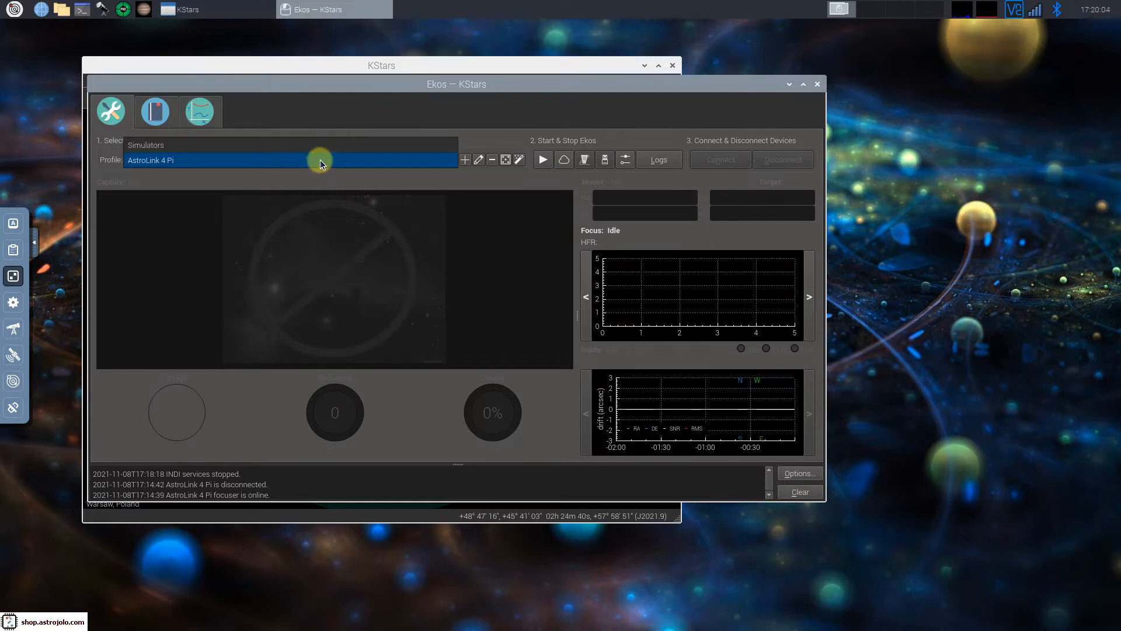
pyautogui.click(346, 130)
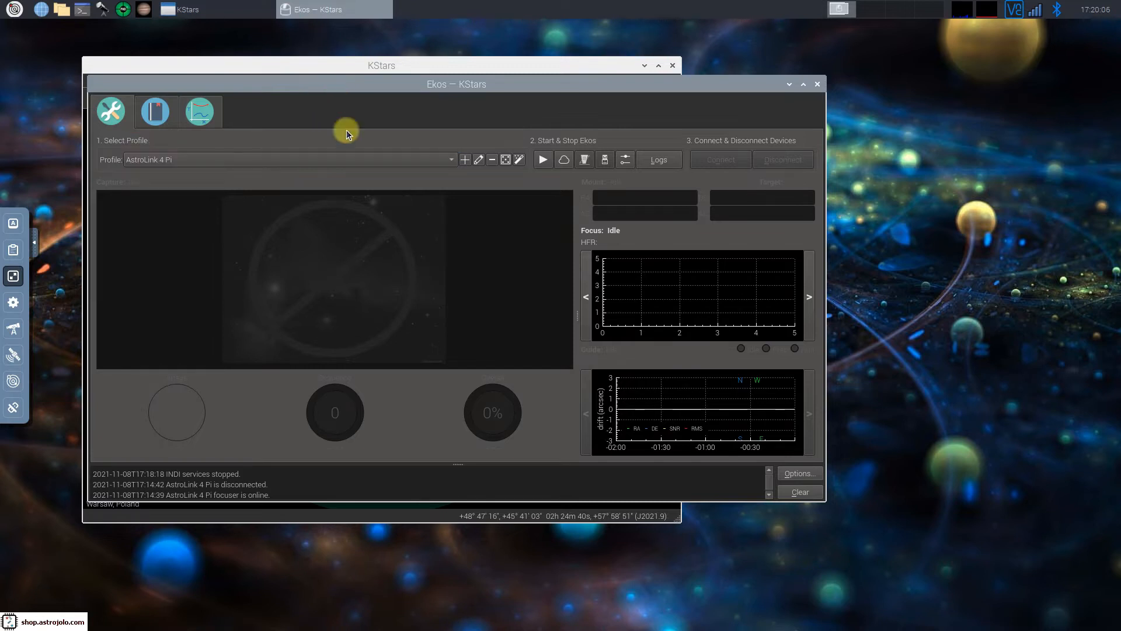
# - Edit the AstroLink 4 Pi profile, choose AstroLink 4 Pi as the Aux 1 device and save the profile
pyautogui.click(480, 161)
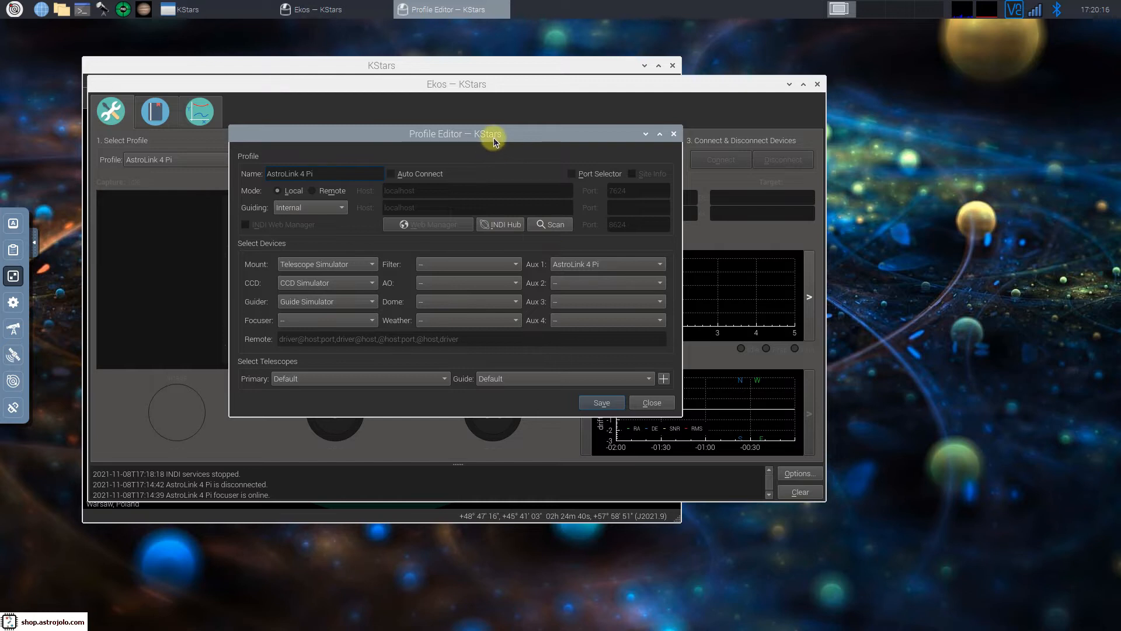
pyautogui.moveTo(358, 174); pyautogui.dragTo(251, 173)
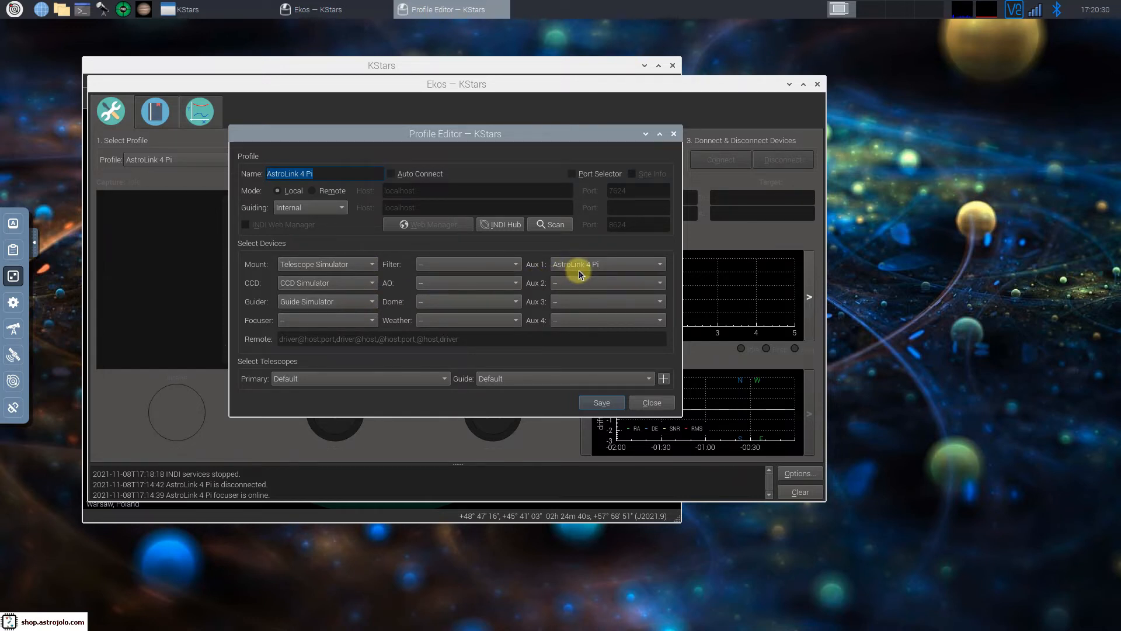
pyautogui.click(615, 265)
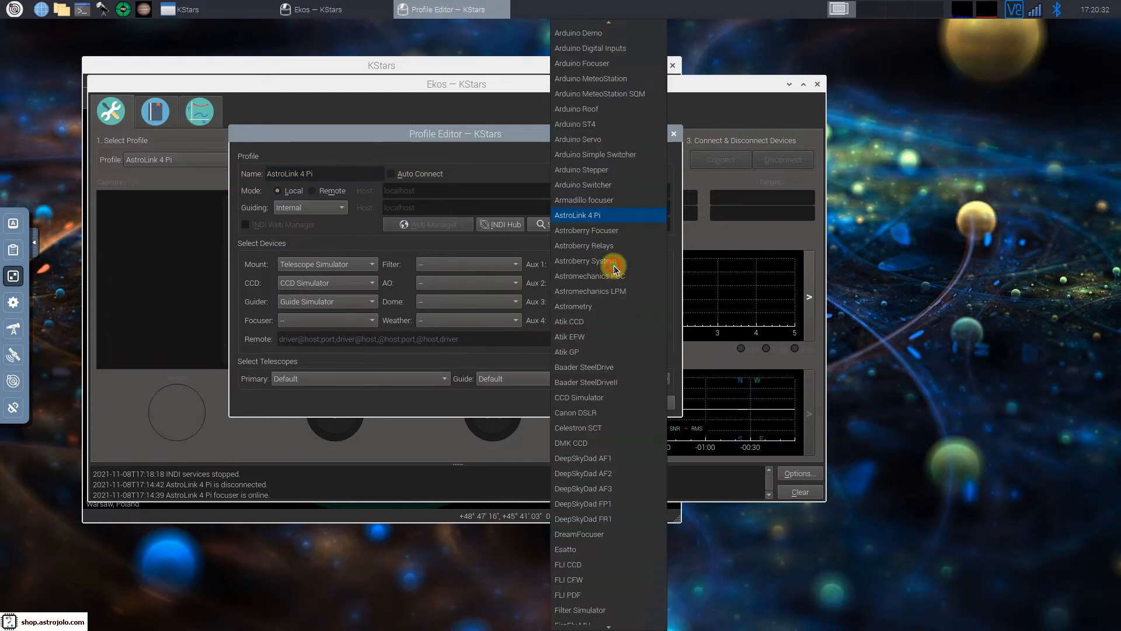
pyautogui.click(625, 219)
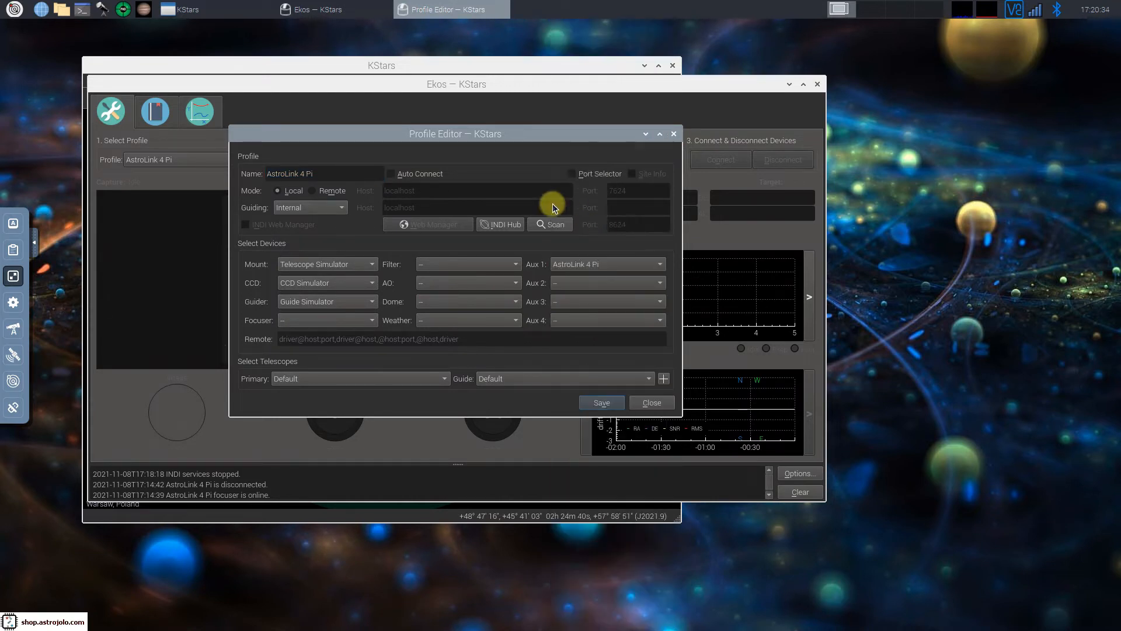
pyautogui.click(603, 402)
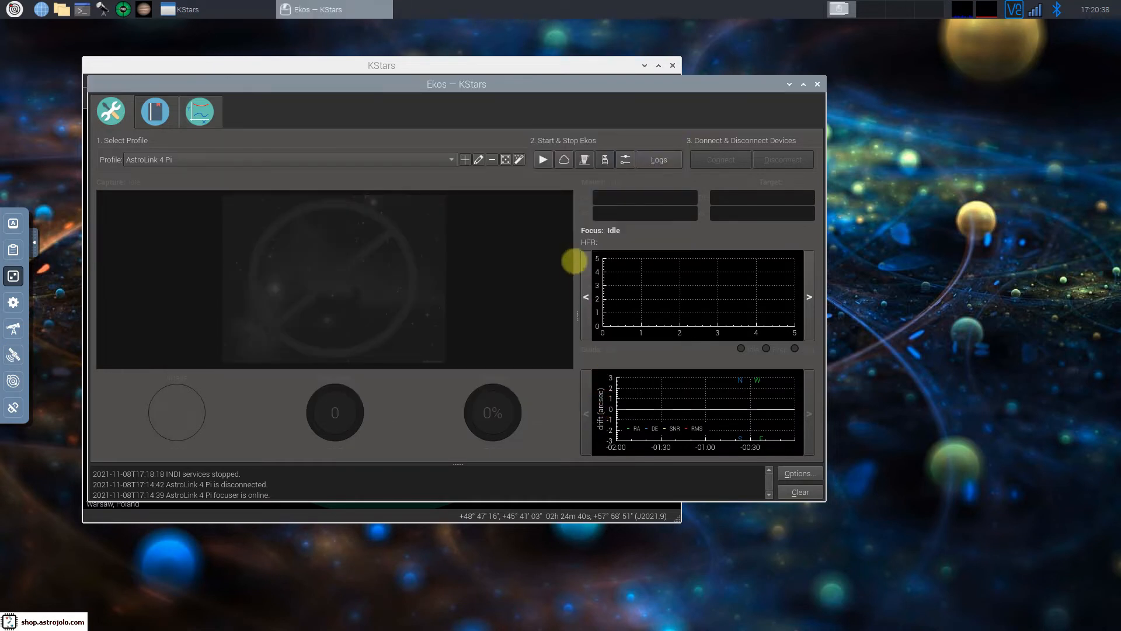
# - Start Ekos with the selected profile and bring up the AstroLink 4 Pi device in the INDI Control Panel
pyautogui.click(542, 160)
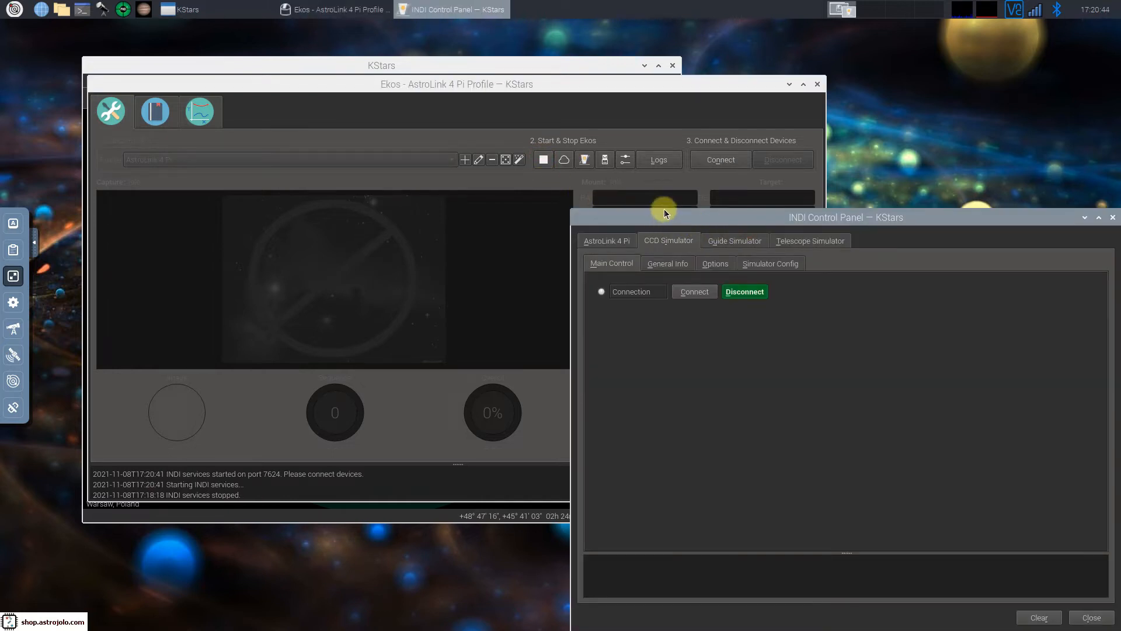
pyautogui.moveTo(880, 221); pyautogui.dragTo(731, 182)
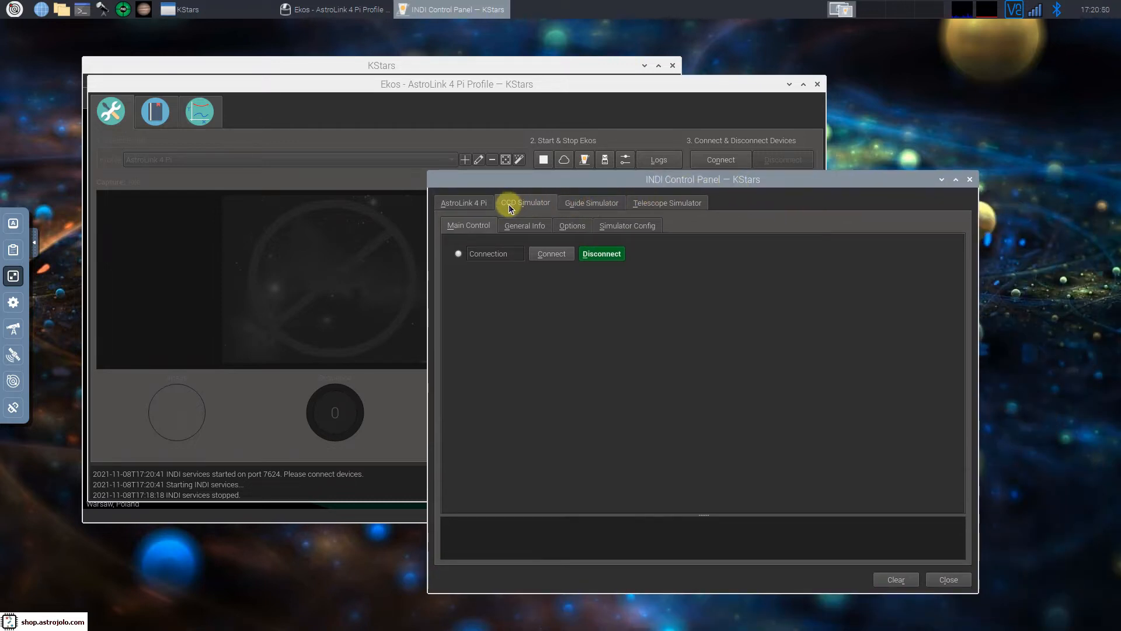
pyautogui.click(476, 202)
pyautogui.click(656, 204)
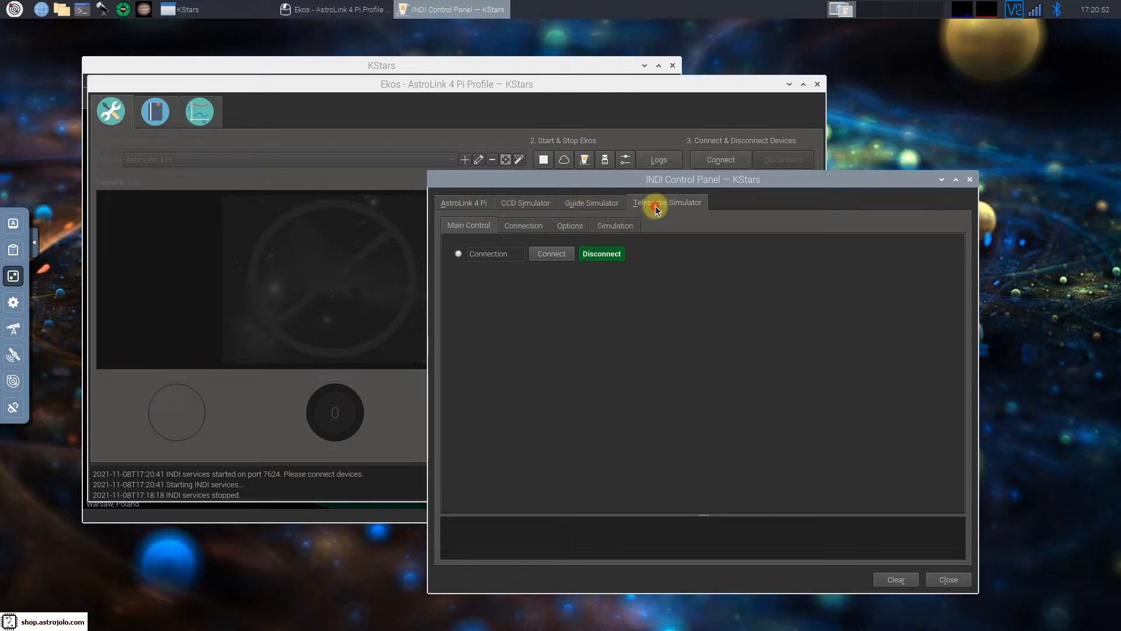
pyautogui.click(478, 204)
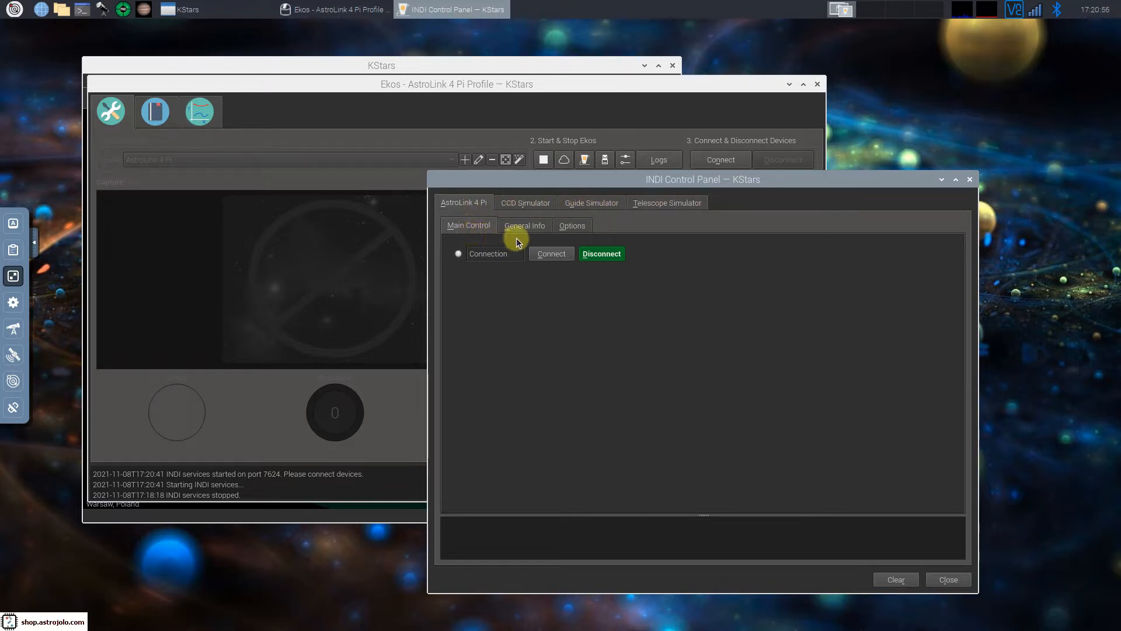
# - Examine the AstroLink 4 Pi options, checking the relay labels for OUT 1, OUT 2, PWM 1 and PWM 2
pyautogui.click(574, 229)
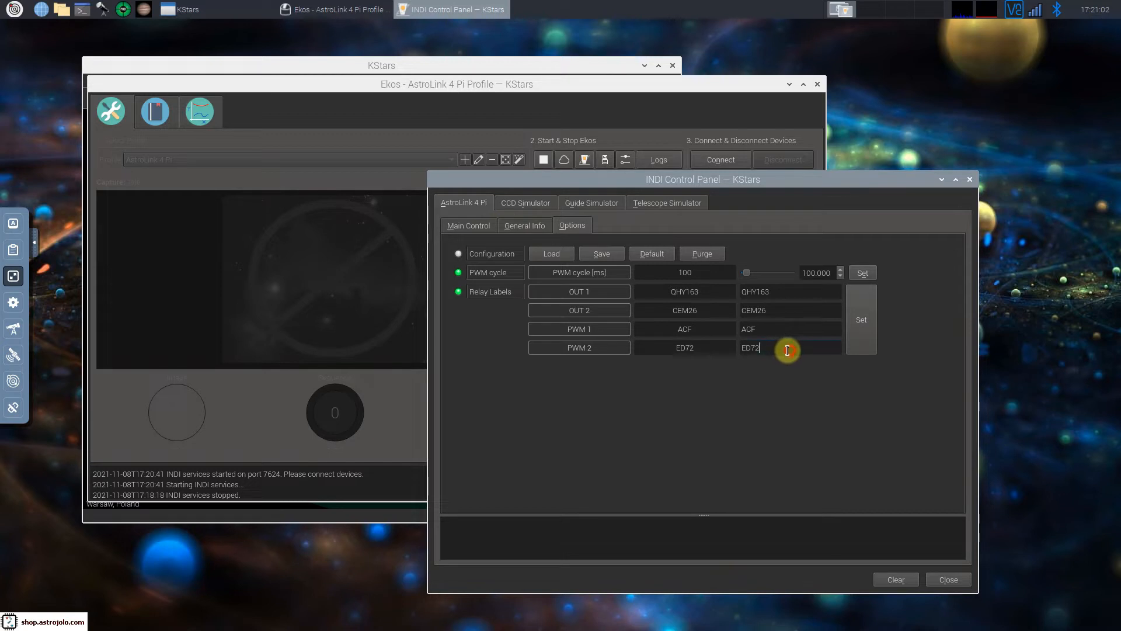
pyautogui.doubleClick(746, 329)
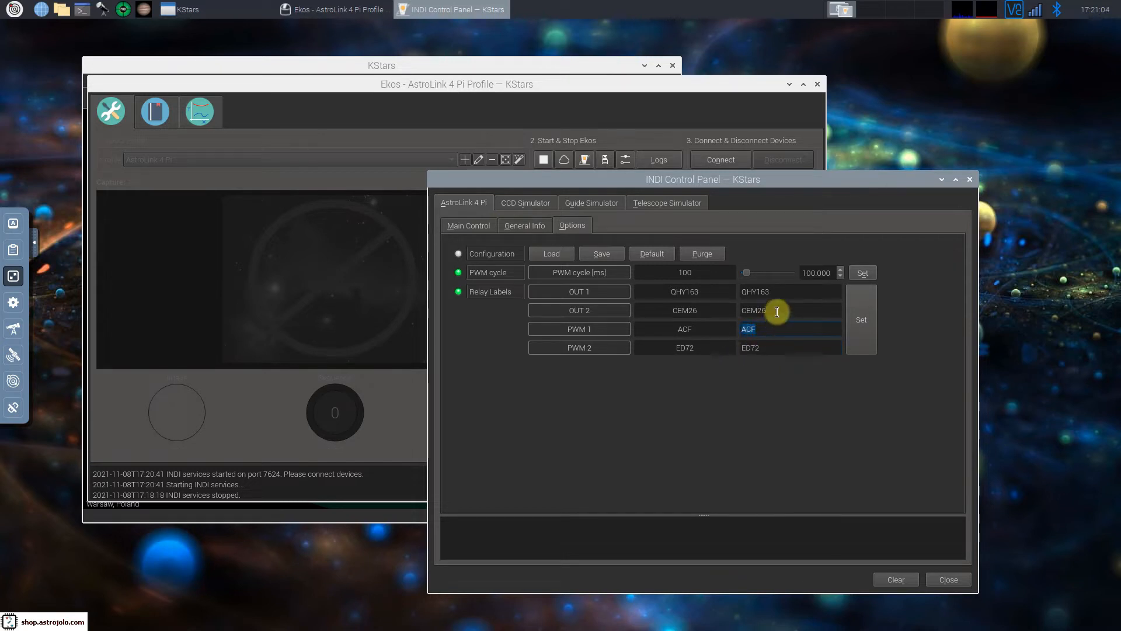
pyautogui.doubleClick(759, 293)
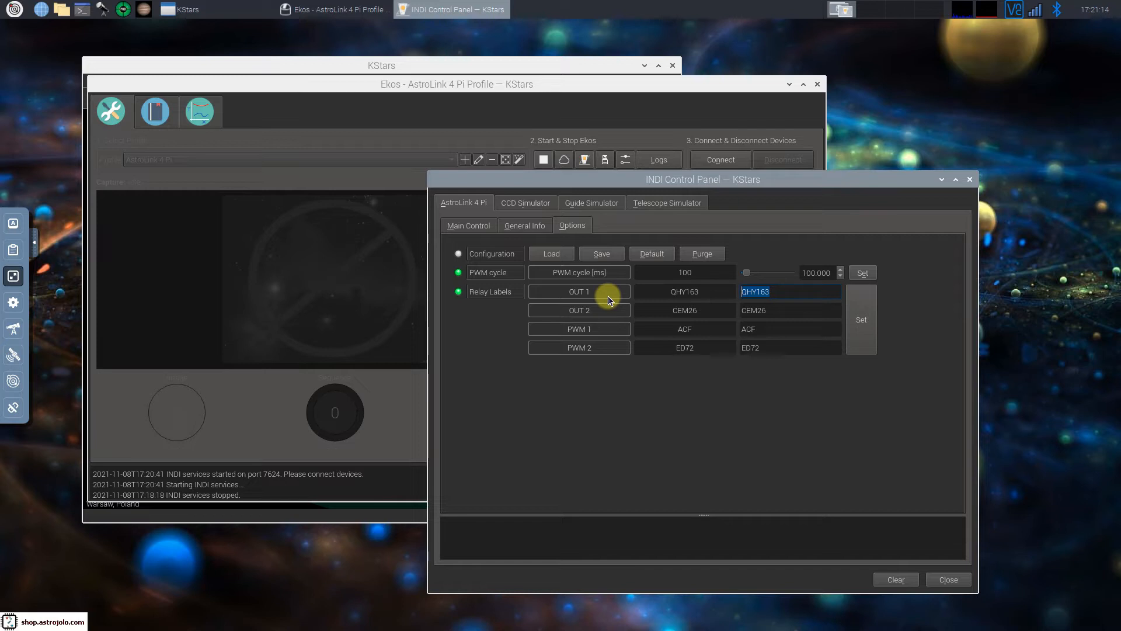
pyautogui.click(608, 316)
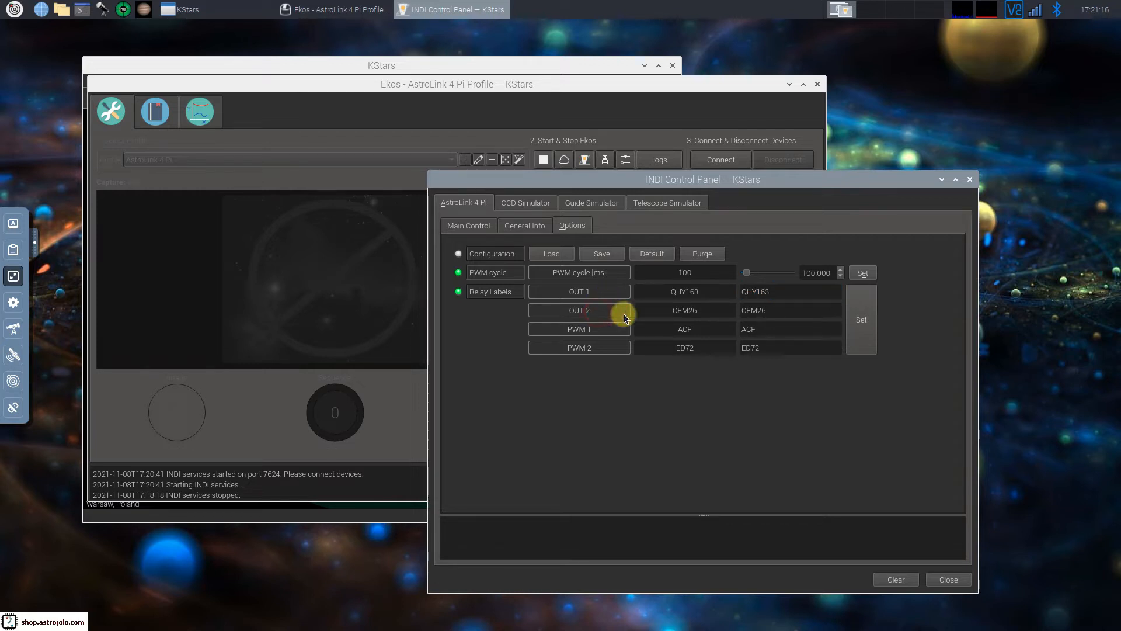
pyautogui.moveTo(773, 313); pyautogui.dragTo(744, 296)
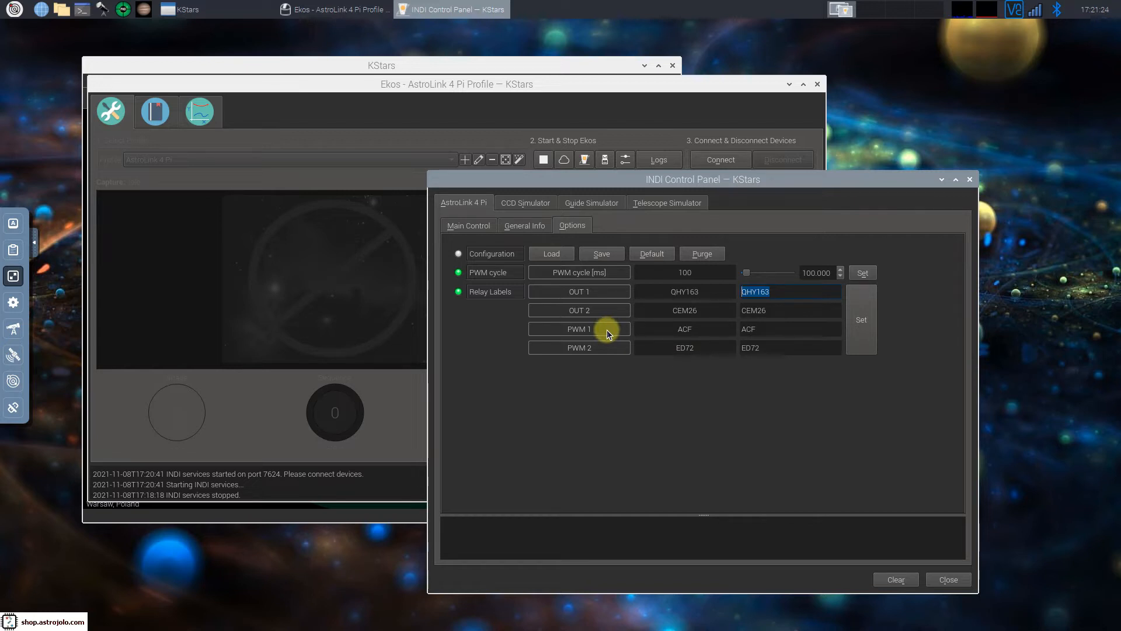
pyautogui.doubleClick(750, 331)
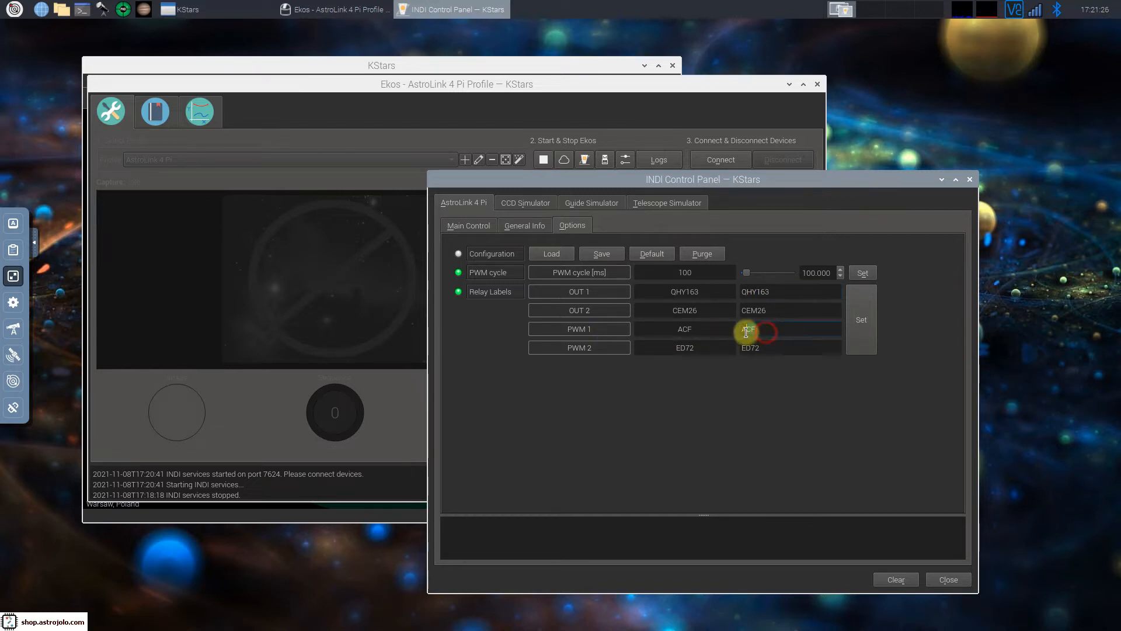
pyautogui.doubleClick(766, 349)
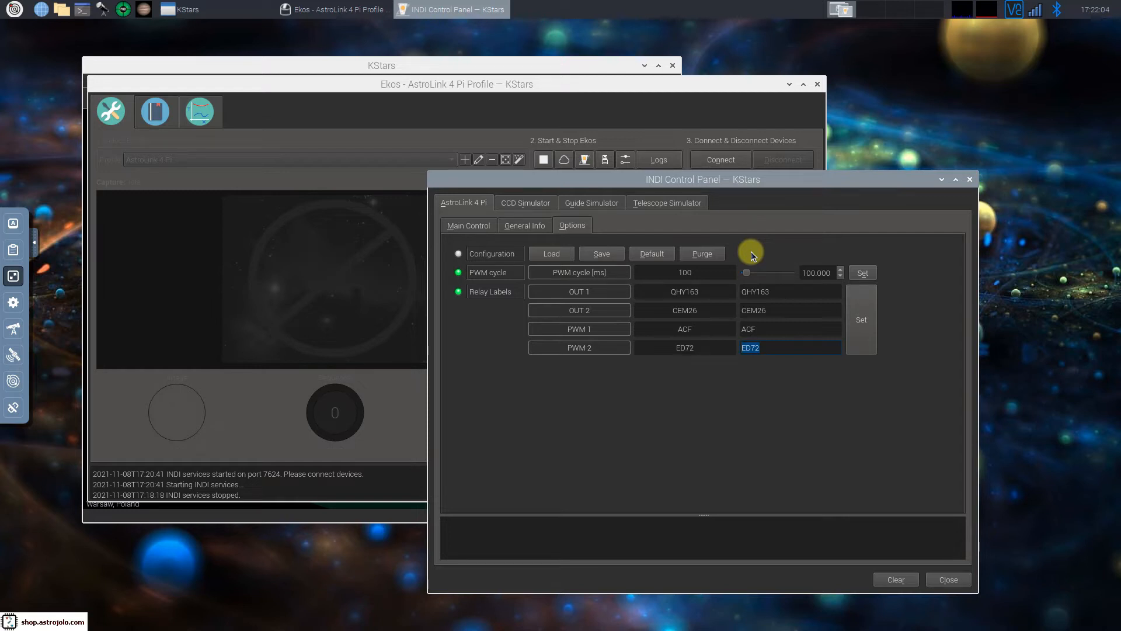
# - Check the AstroLink 4 Pi driver information and connect the device
pyautogui.click(534, 226)
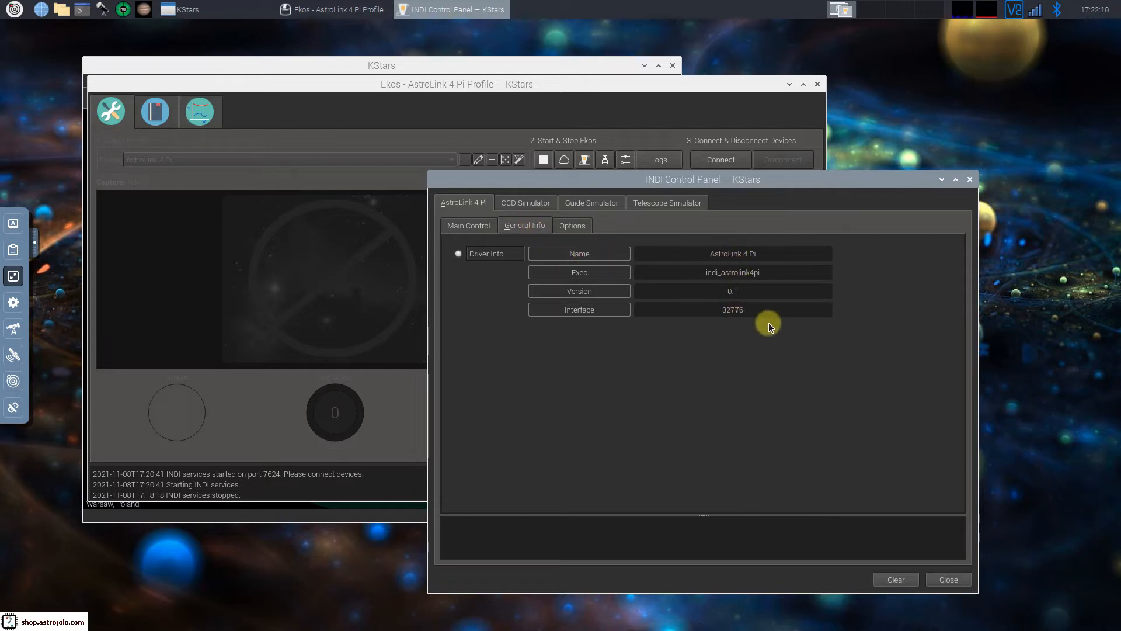
pyautogui.click(472, 226)
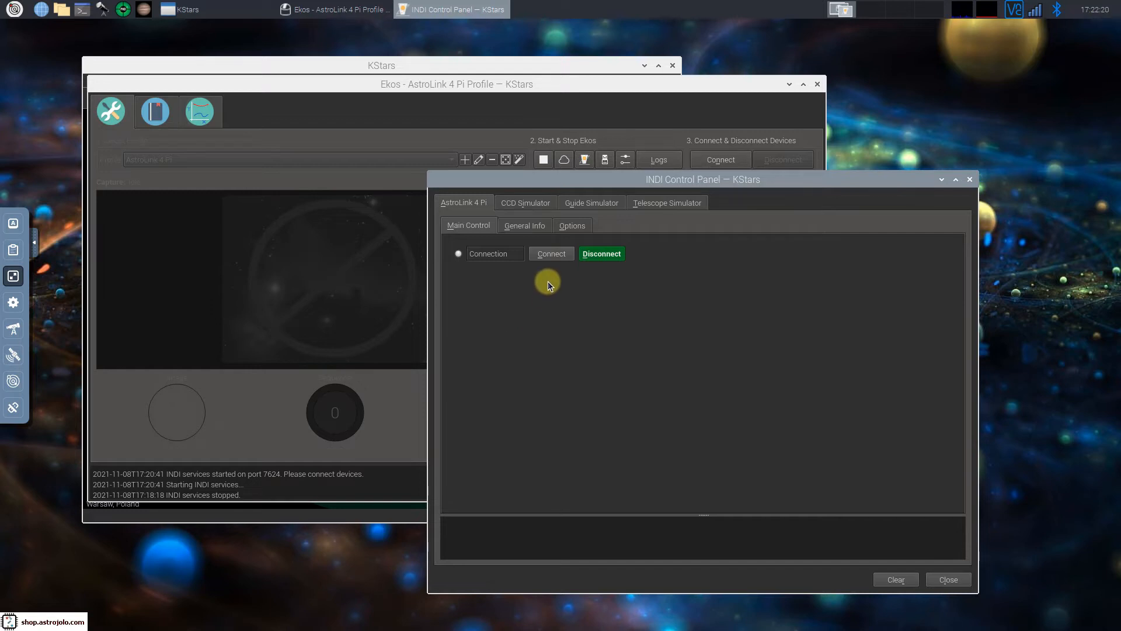
pyautogui.click(554, 255)
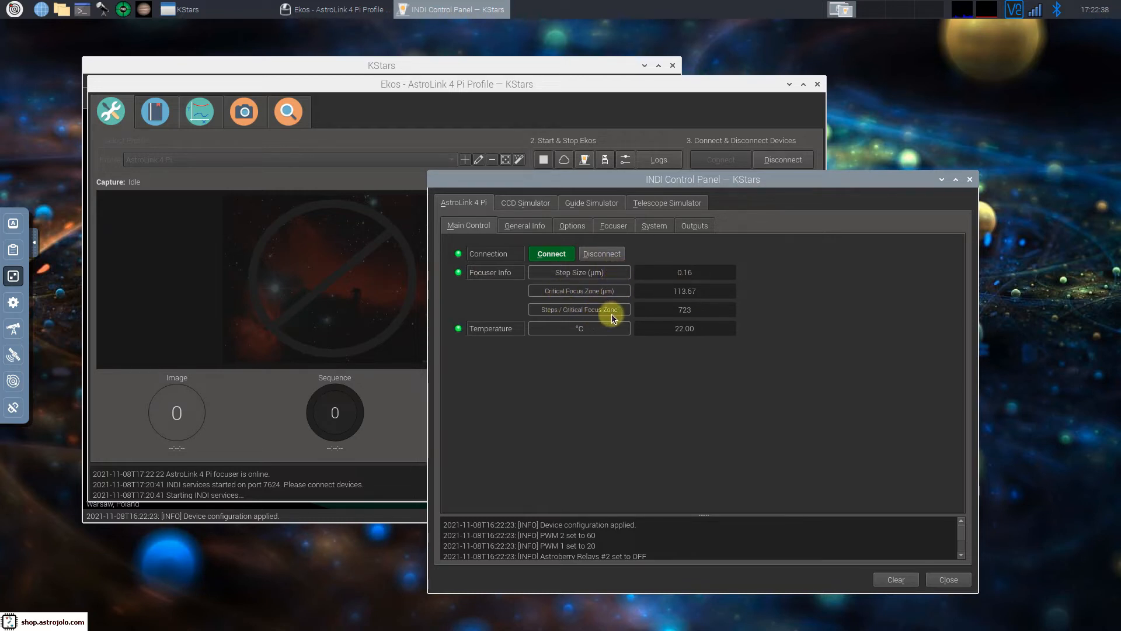
# - Connect the Telescope Simulator and review its motion control settings and scope properties
pyautogui.click(681, 208)
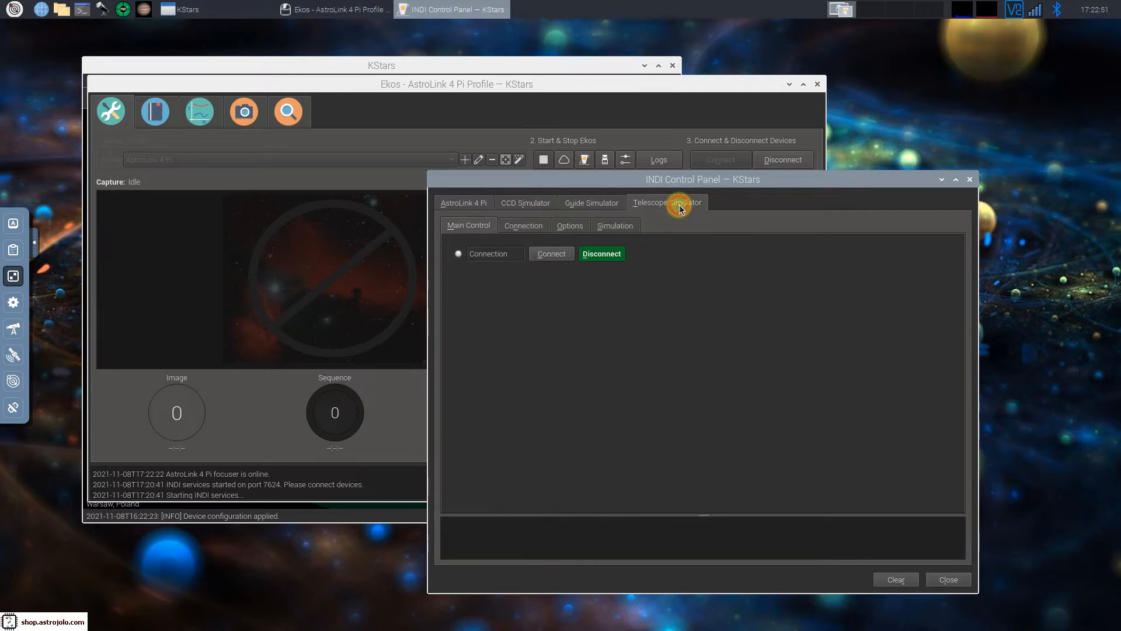
pyautogui.click(551, 254)
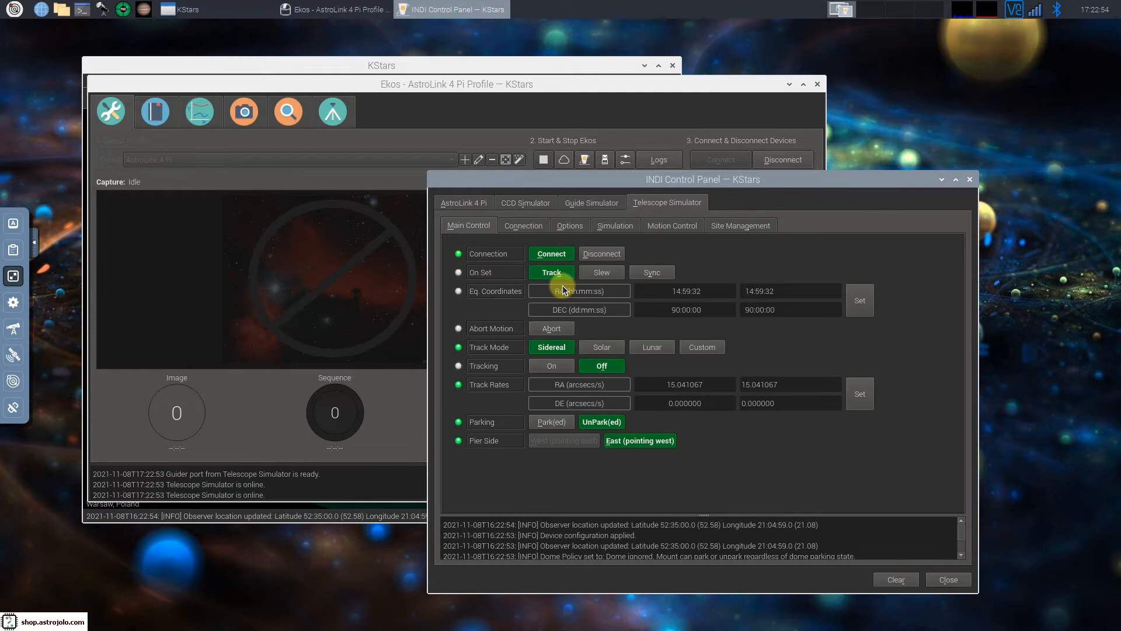
pyautogui.click(730, 227)
pyautogui.click(678, 226)
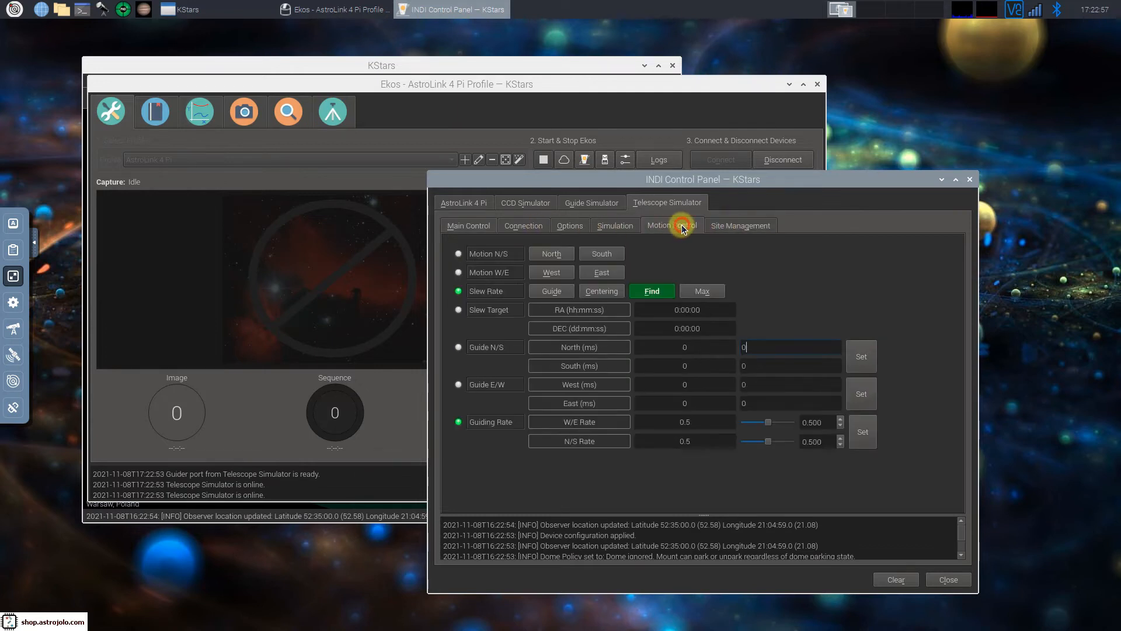
pyautogui.click(598, 227)
pyautogui.click(570, 227)
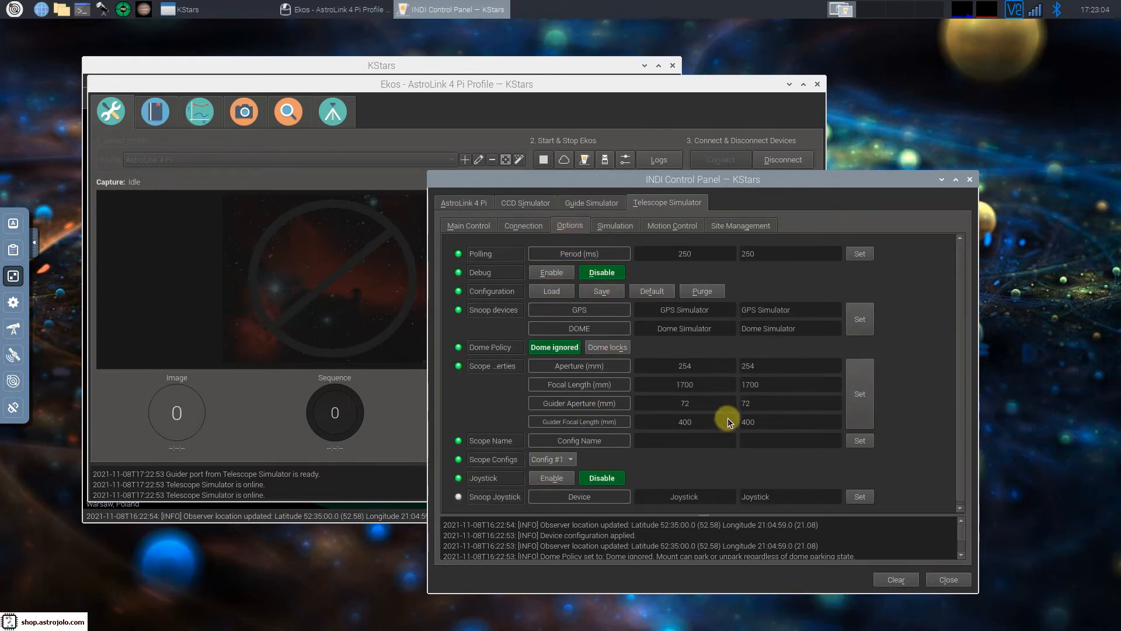
# - Examine the AstroLink 4 Pi temperature reading, driver information, snooped telescope device and available focuser step resolutions
pyautogui.click(474, 205)
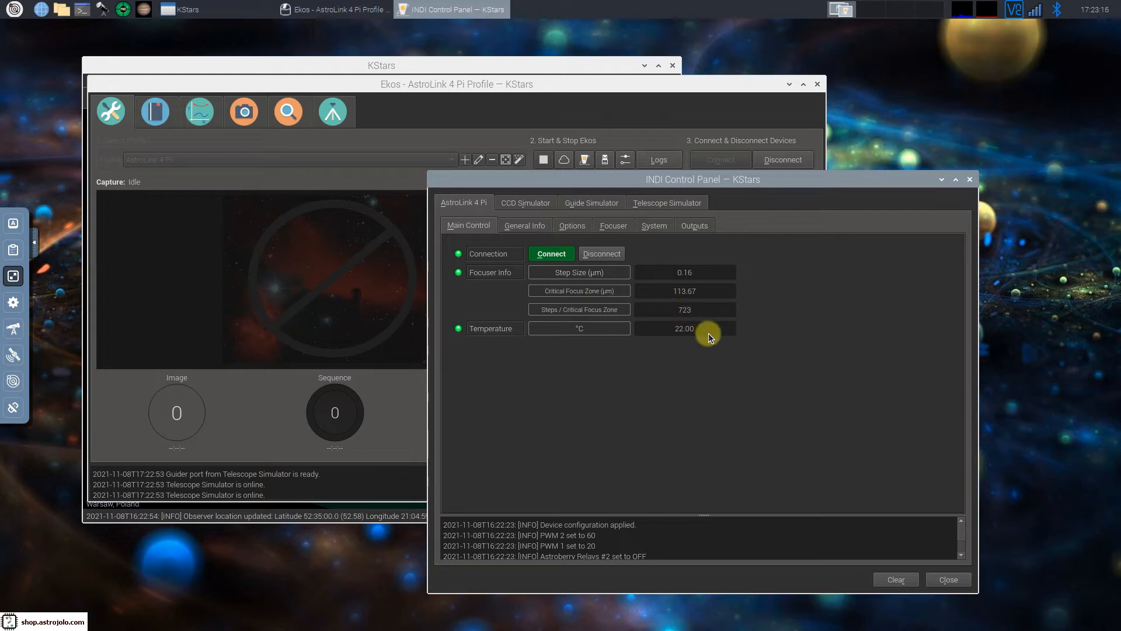
pyautogui.moveTo(711, 332); pyautogui.dragTo(675, 331)
pyautogui.click(536, 226)
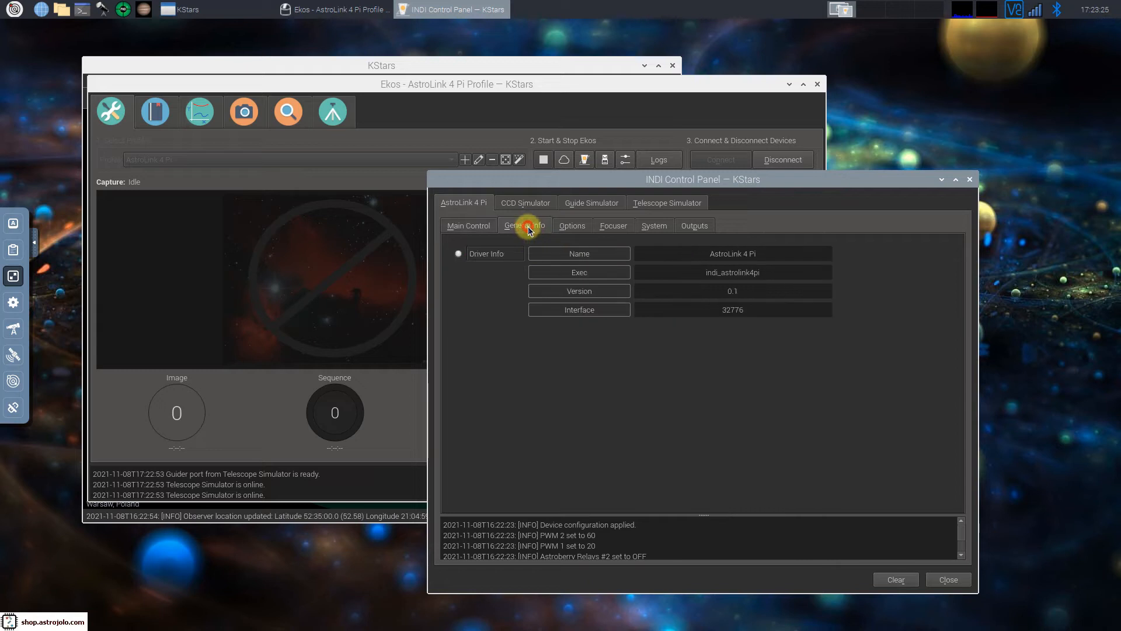
pyautogui.click(574, 228)
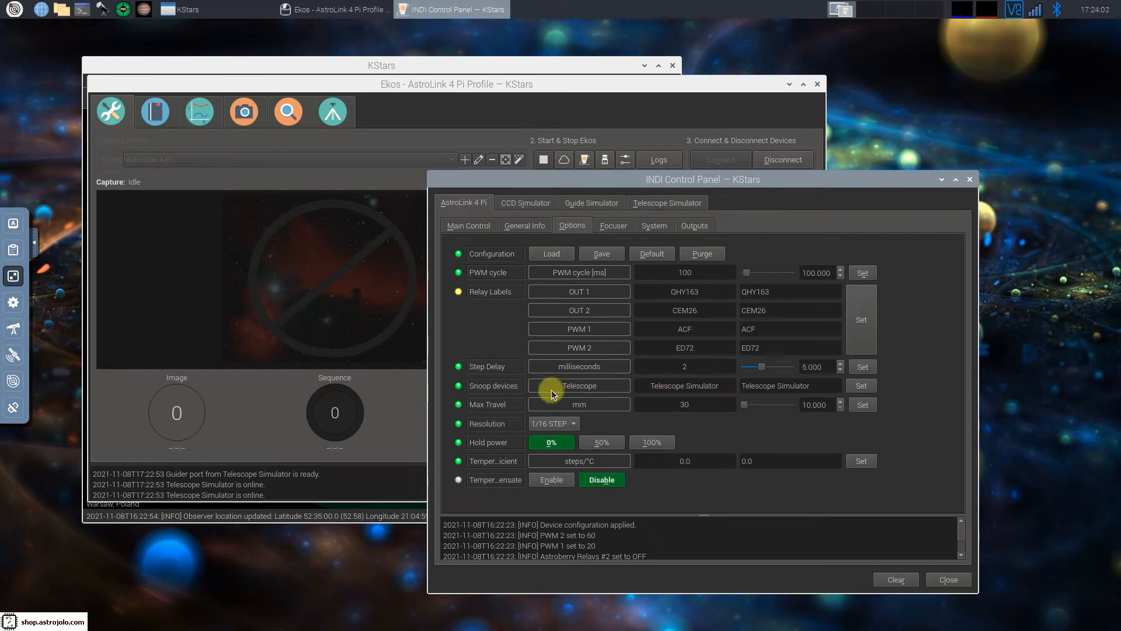
pyautogui.moveTo(822, 389); pyautogui.dragTo(741, 388)
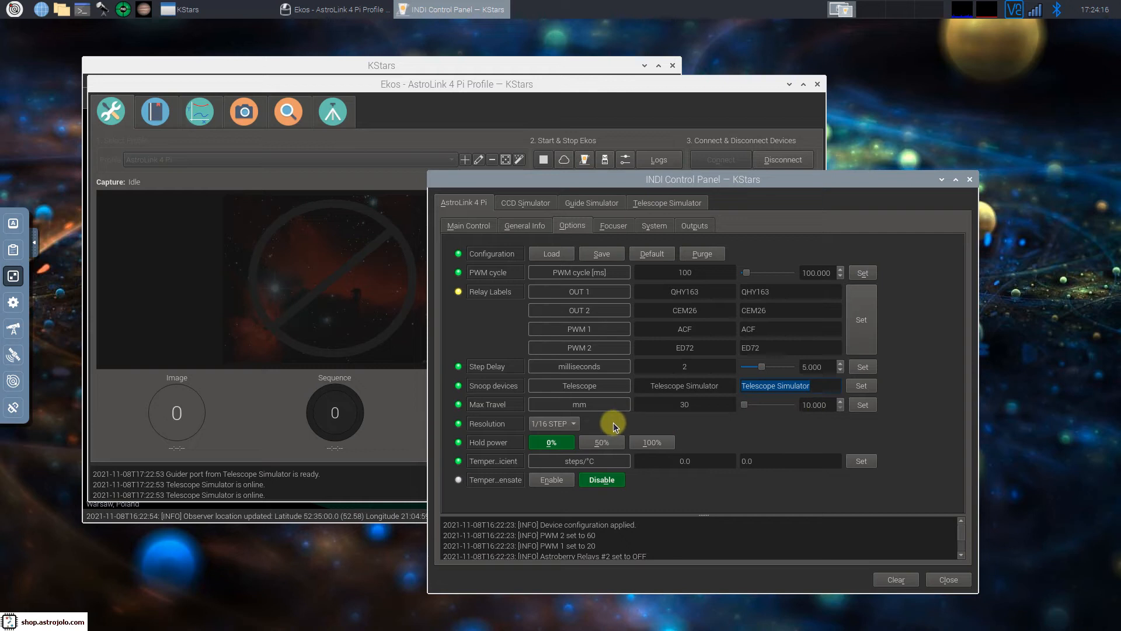
pyautogui.click(570, 426)
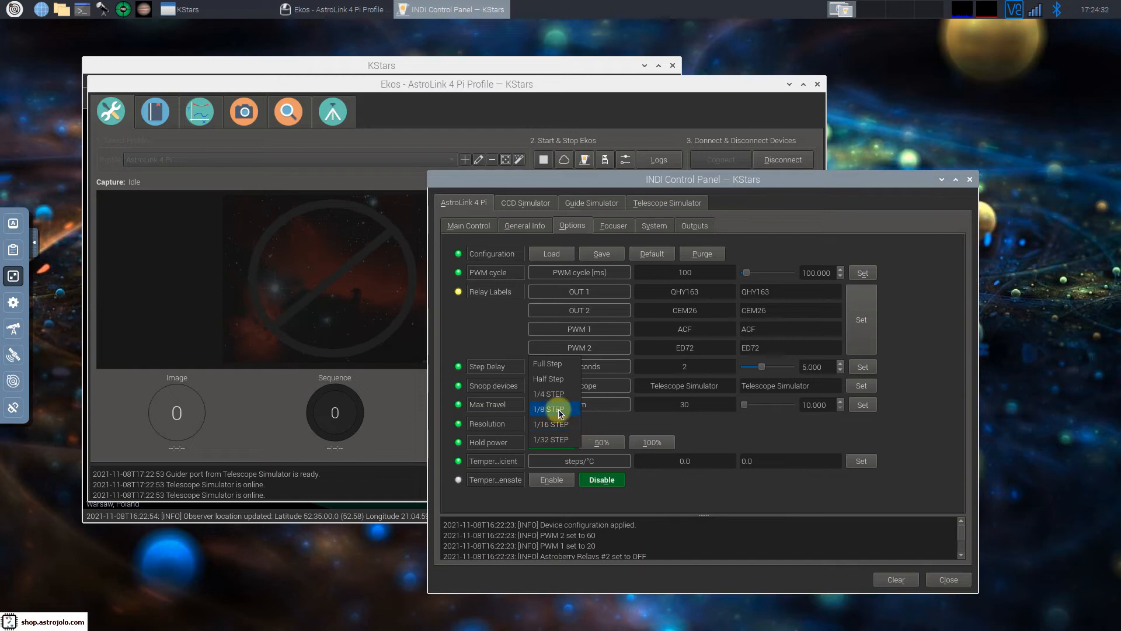
pyautogui.click(607, 425)
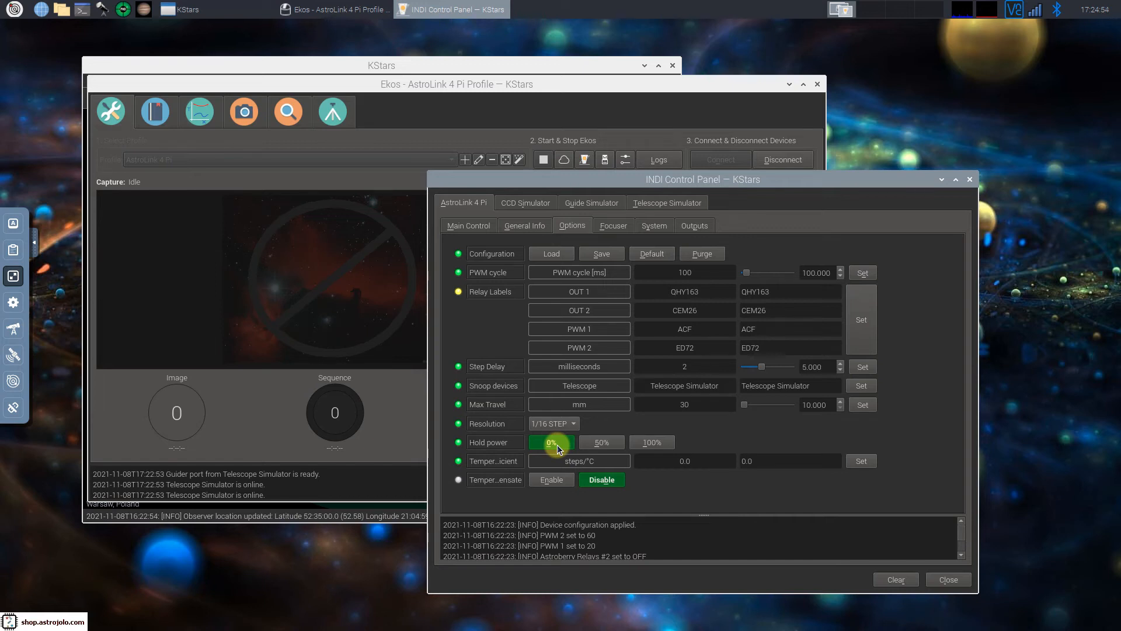
# - Set the AstroLink 4 Pi focuser's hold power to 50% and select its temperature coefficient value
pyautogui.click(602, 446)
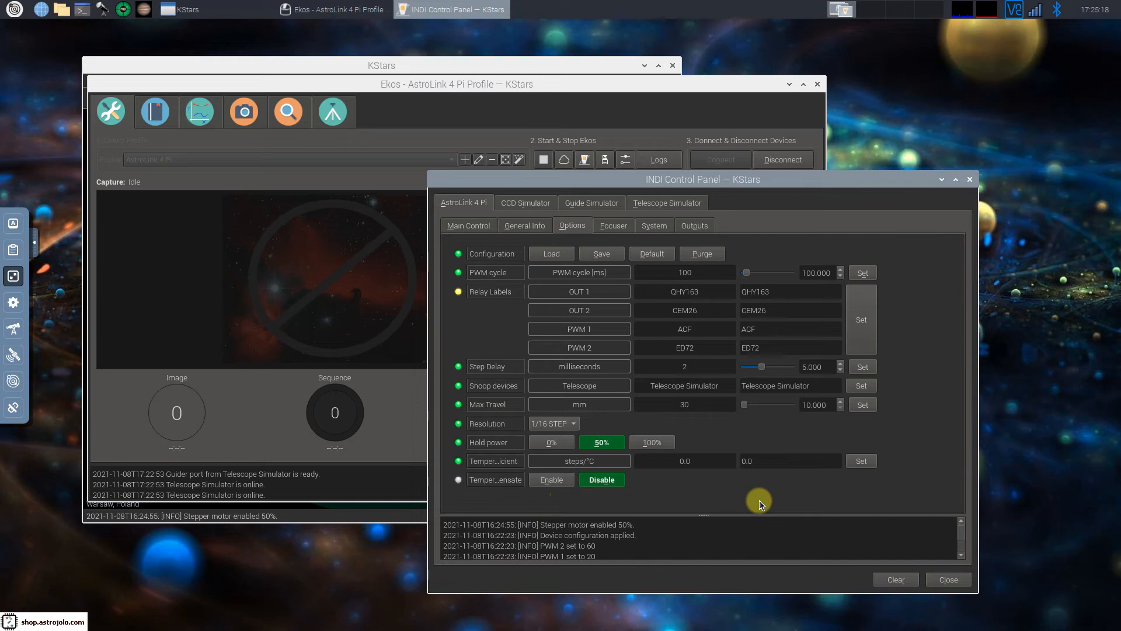
pyautogui.moveTo(785, 461); pyautogui.dragTo(718, 461)
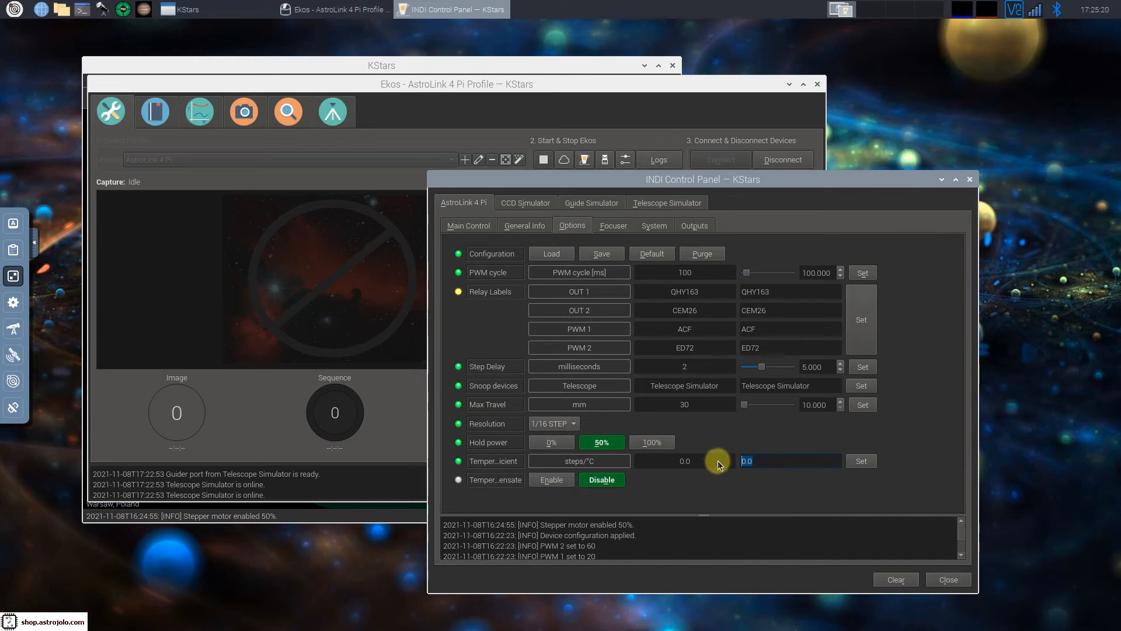
# - Apply a focuser temperature coefficient of 120 steps/°C, and replace it with -59 steps/°C
pyautogui.write('120')
pyautogui.click(862, 461)
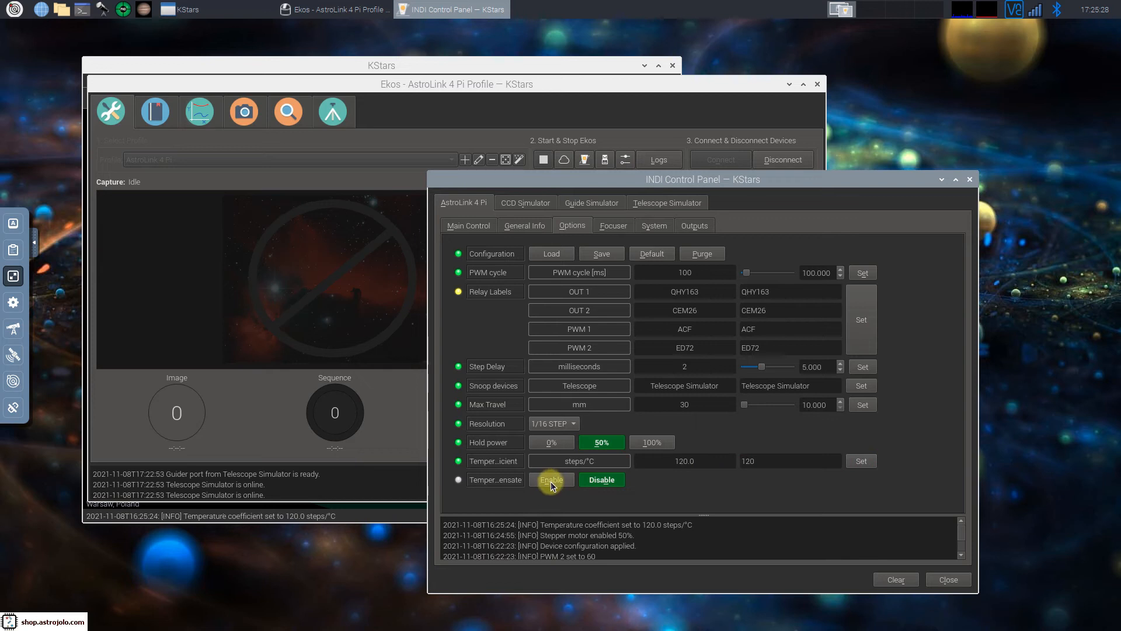
pyautogui.doubleClick(751, 462)
pyautogui.write('-59')
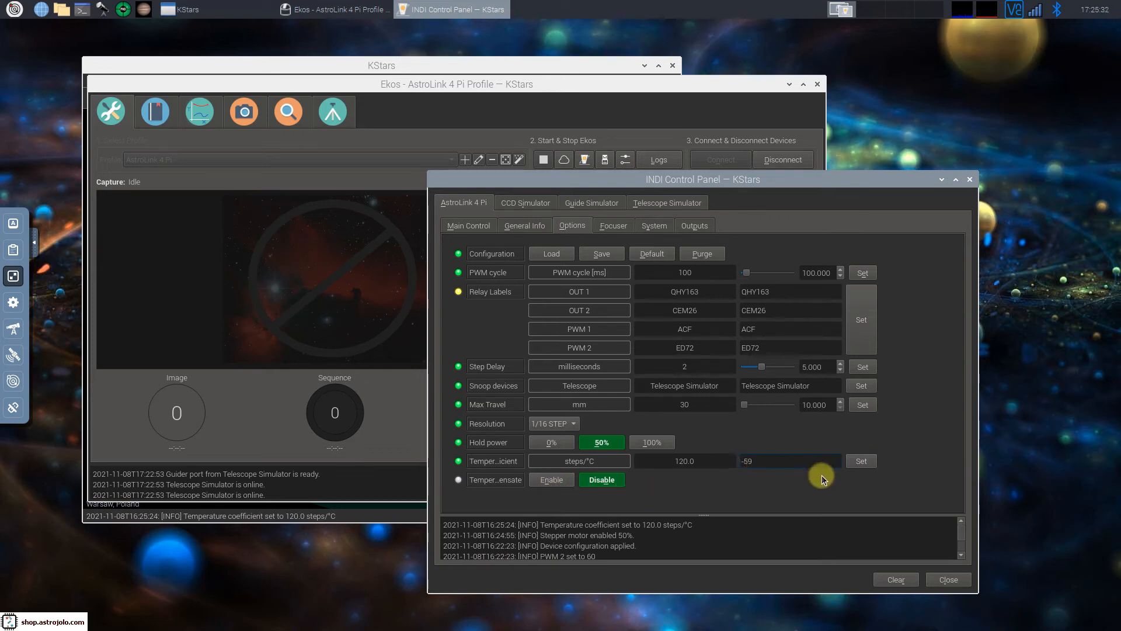
pyautogui.click(861, 461)
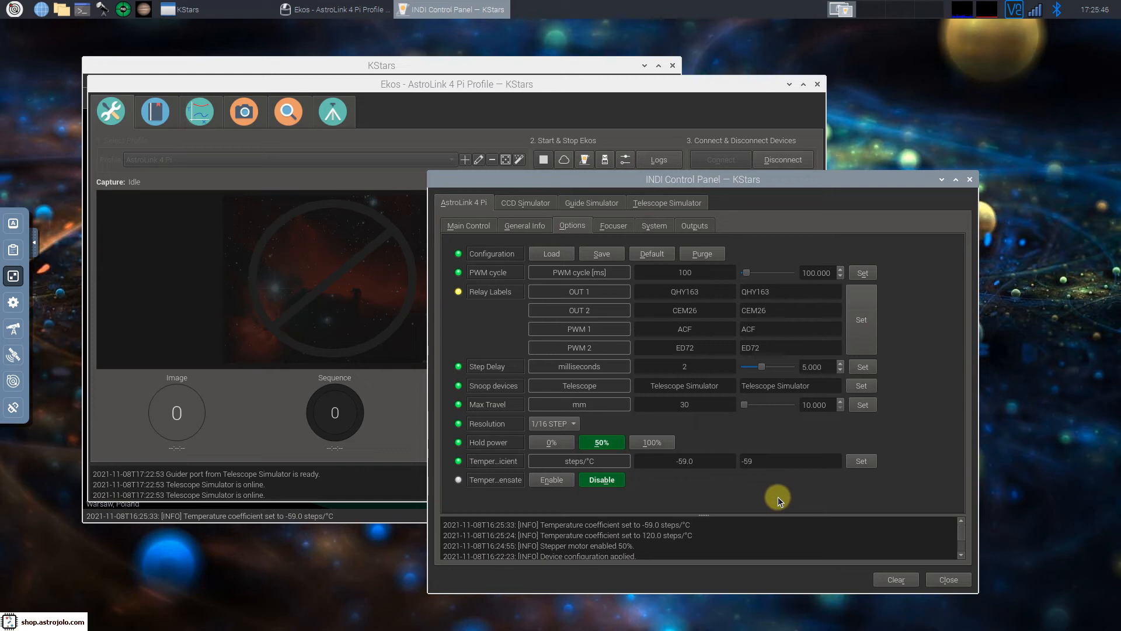
# - Move the focuser outward by 1600 steps, and send it to absolute position 2112
pyautogui.click(615, 226)
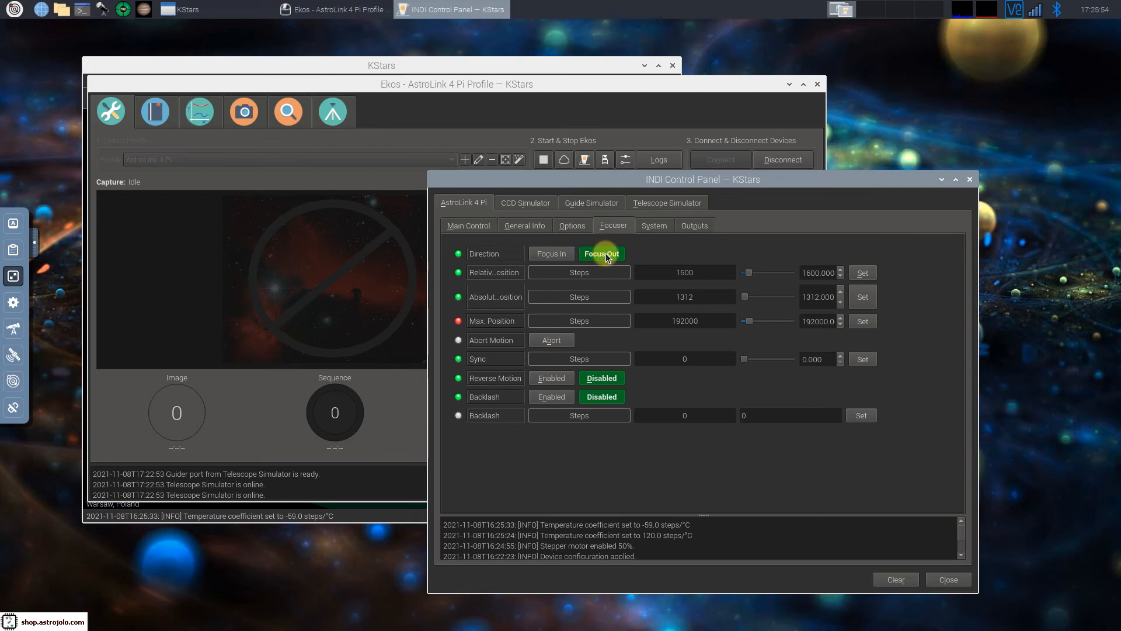
pyautogui.click(863, 275)
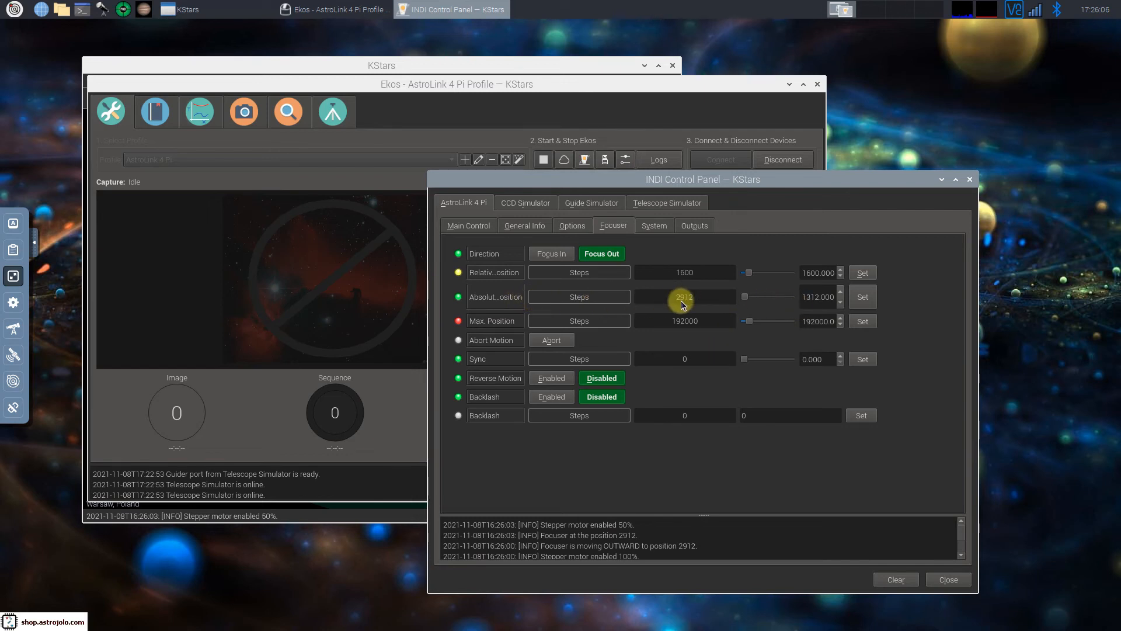
pyautogui.moveTo(698, 296); pyautogui.dragTo(674, 307)
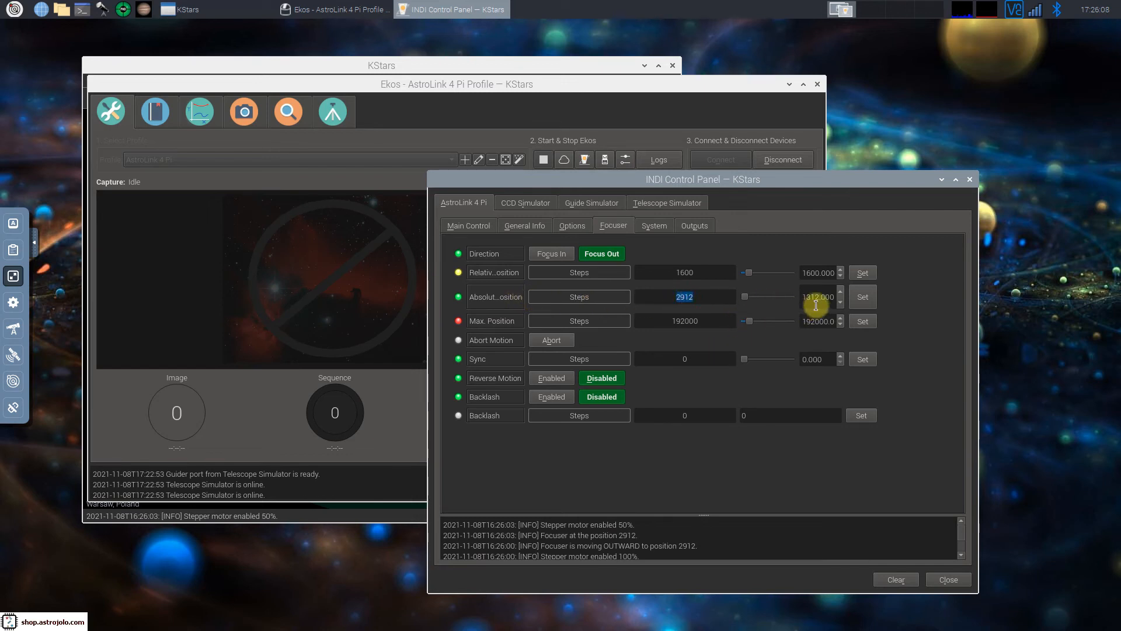
pyautogui.click(841, 292)
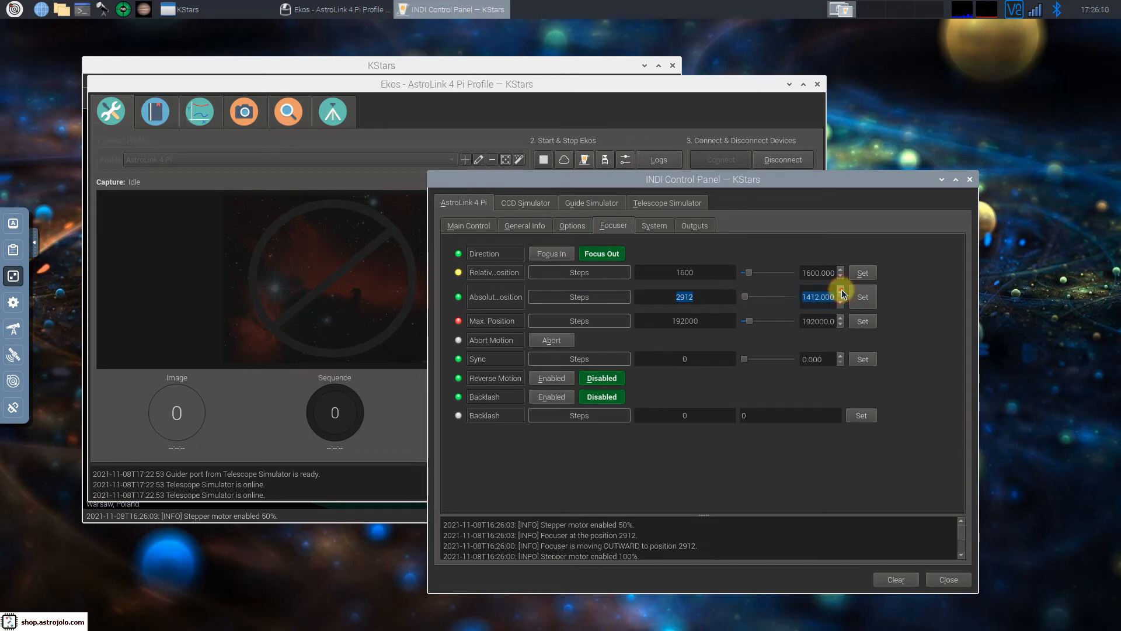
pyautogui.click(842, 292)
pyautogui.click(841, 292)
pyautogui.click(863, 298)
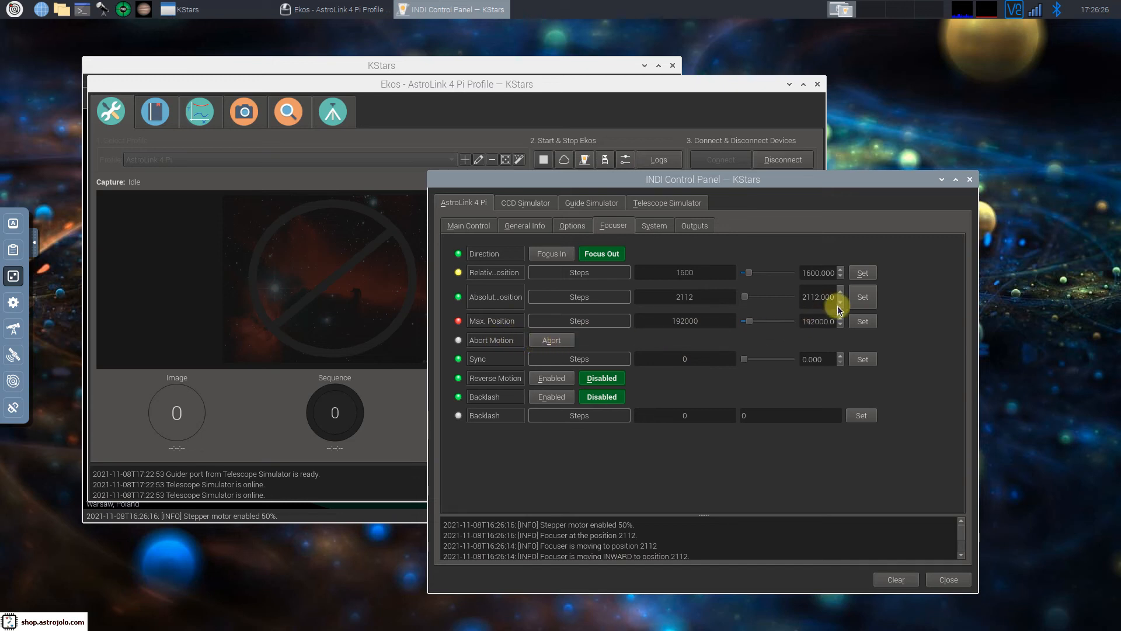
# - Start another 1600-step outward focuser move and abort it, and sync the focuser position to 5600 steps
pyautogui.click(862, 273)
pyautogui.click(558, 342)
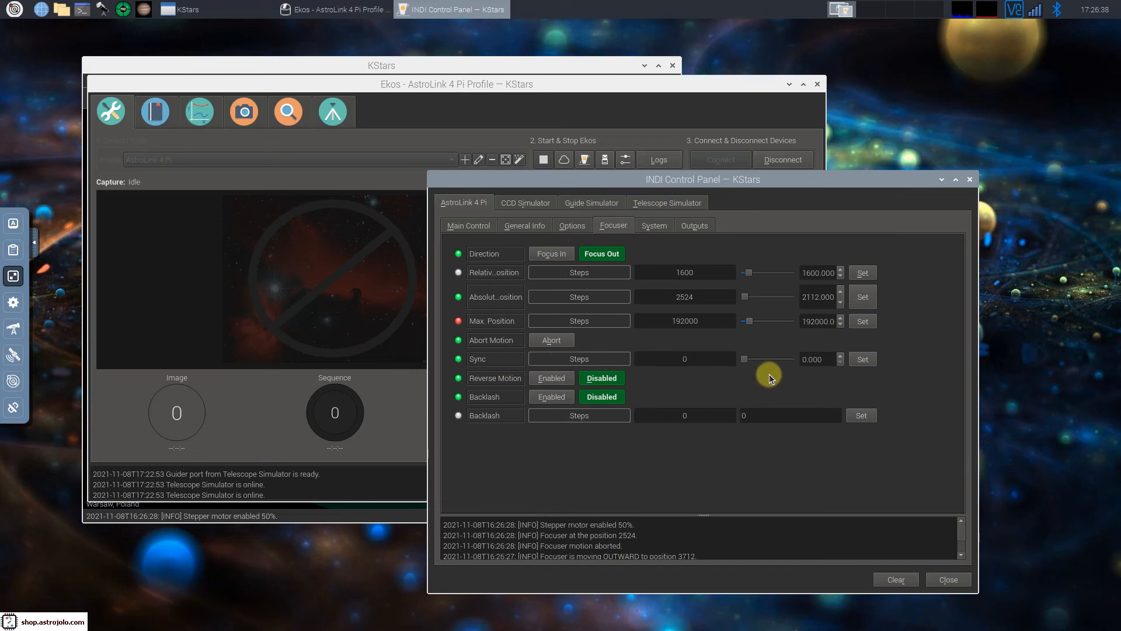
pyautogui.moveTo(721, 296); pyautogui.dragTo(671, 296)
pyautogui.moveTo(831, 360); pyautogui.dragTo(801, 362)
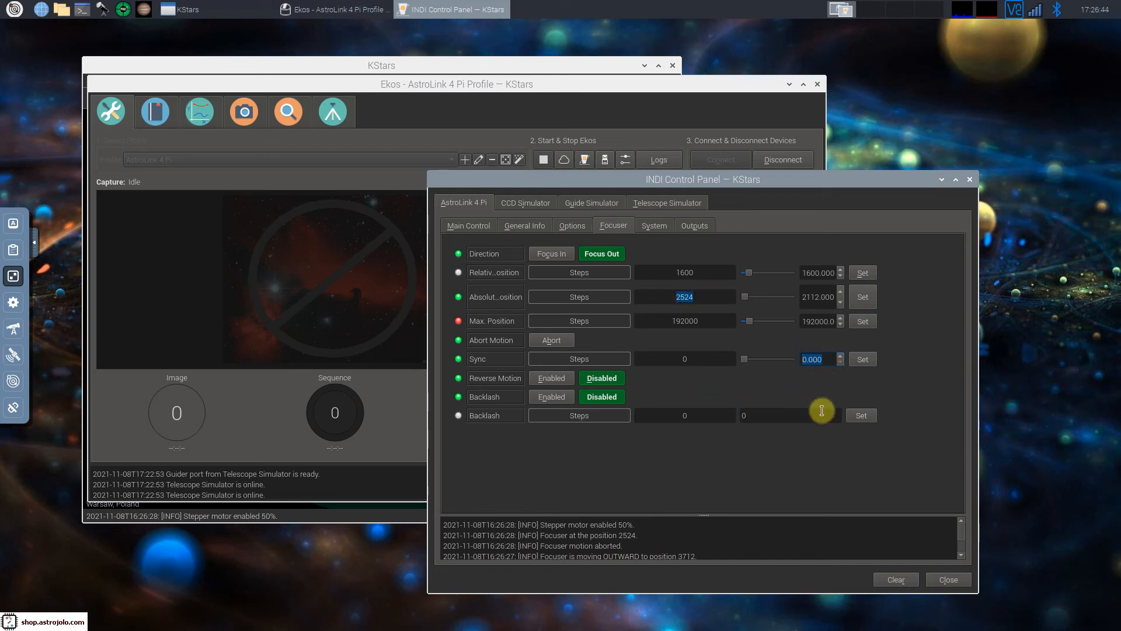
pyautogui.write('5600')
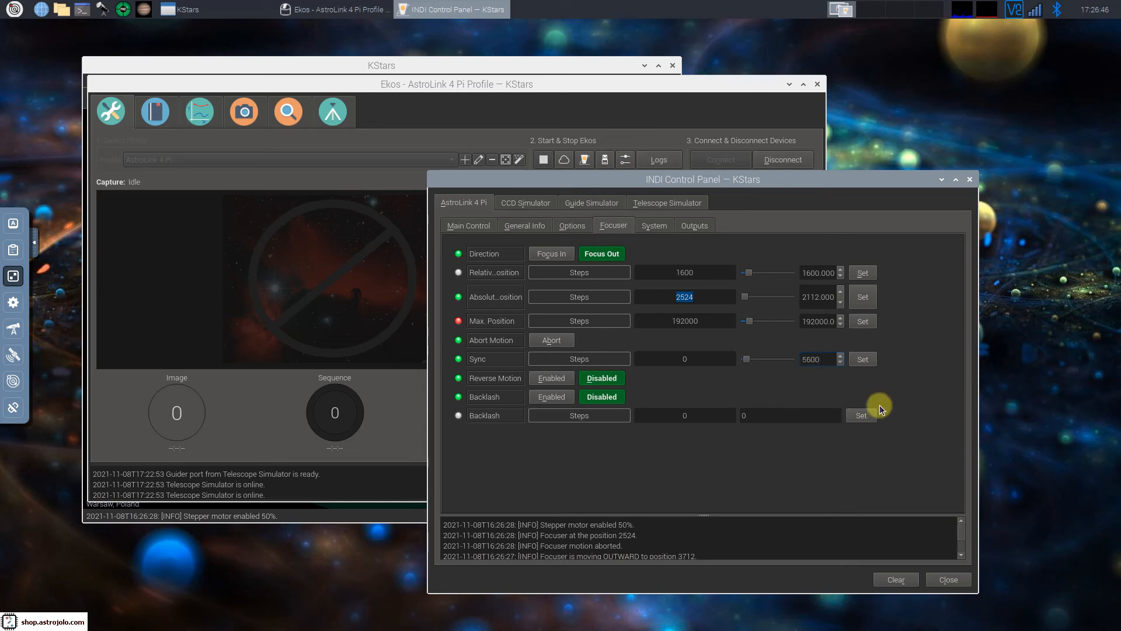
pyautogui.click(863, 360)
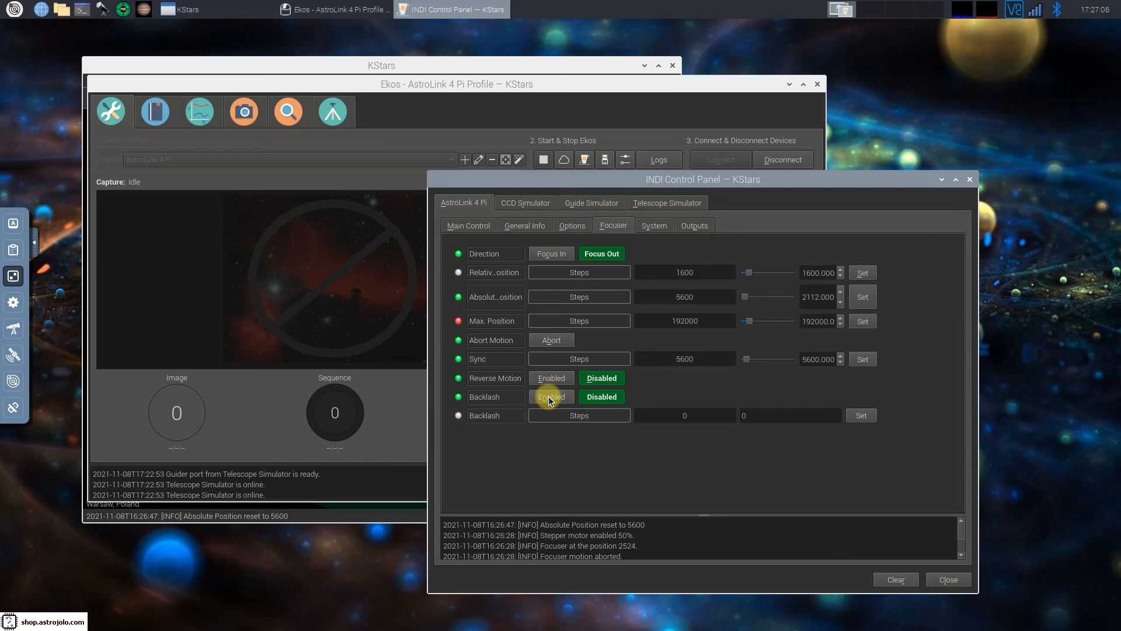
# - Examine the AstroLink 4 Pi system information, focuser info and relay labels in the options, ending at the output controls
pyautogui.click(652, 232)
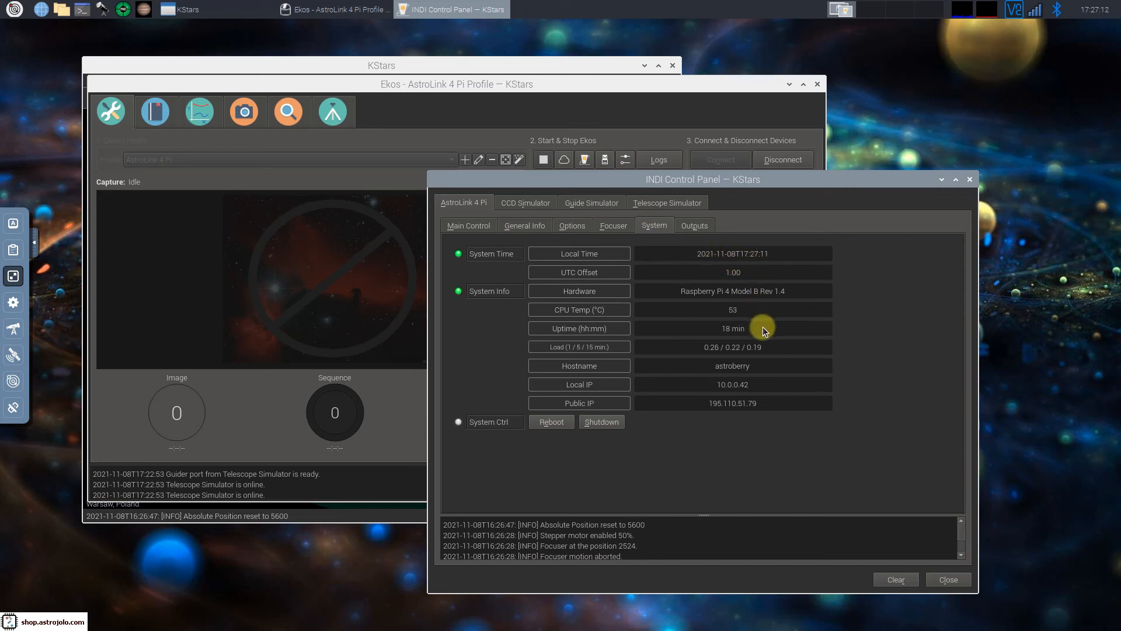
pyautogui.doubleClick(737, 309)
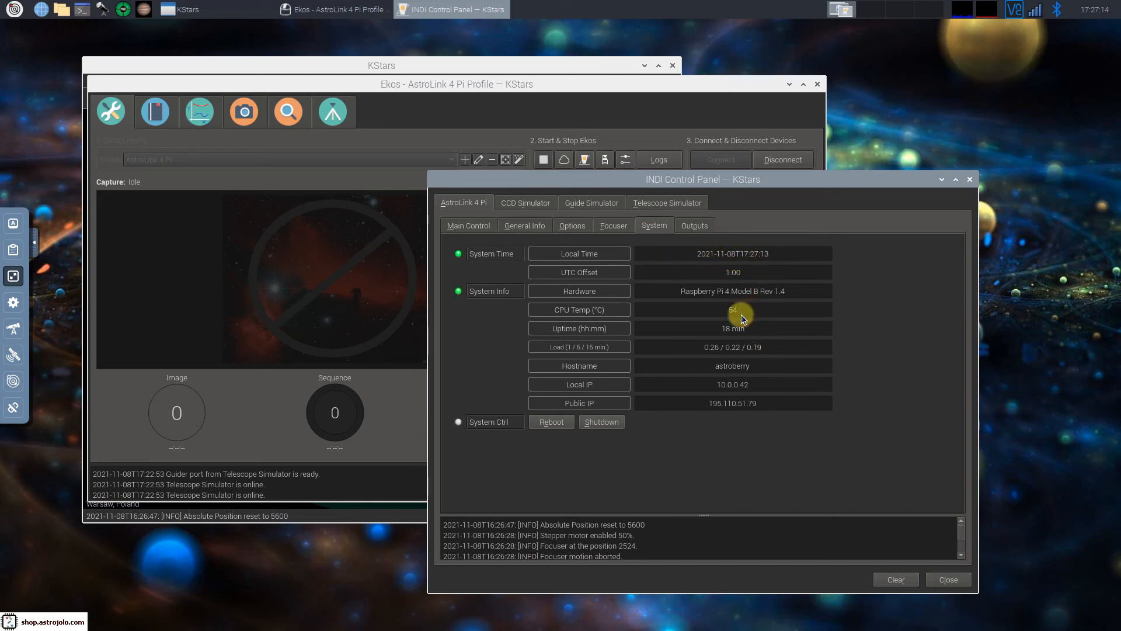
pyautogui.moveTo(700, 350); pyautogui.dragTo(772, 349)
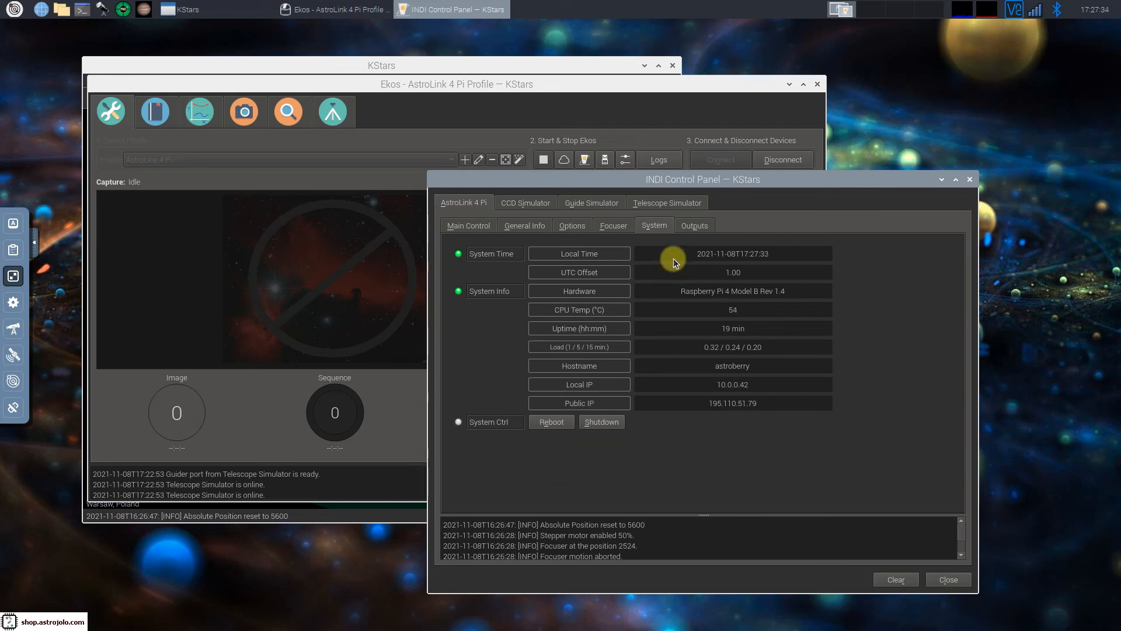
pyautogui.click(696, 227)
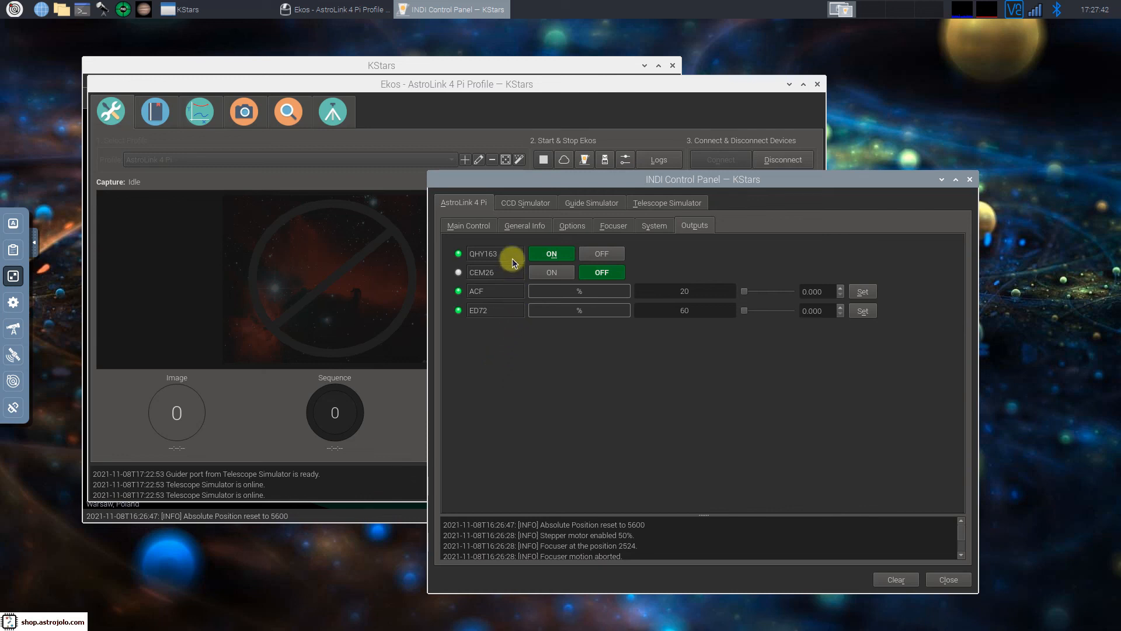
pyautogui.click(477, 228)
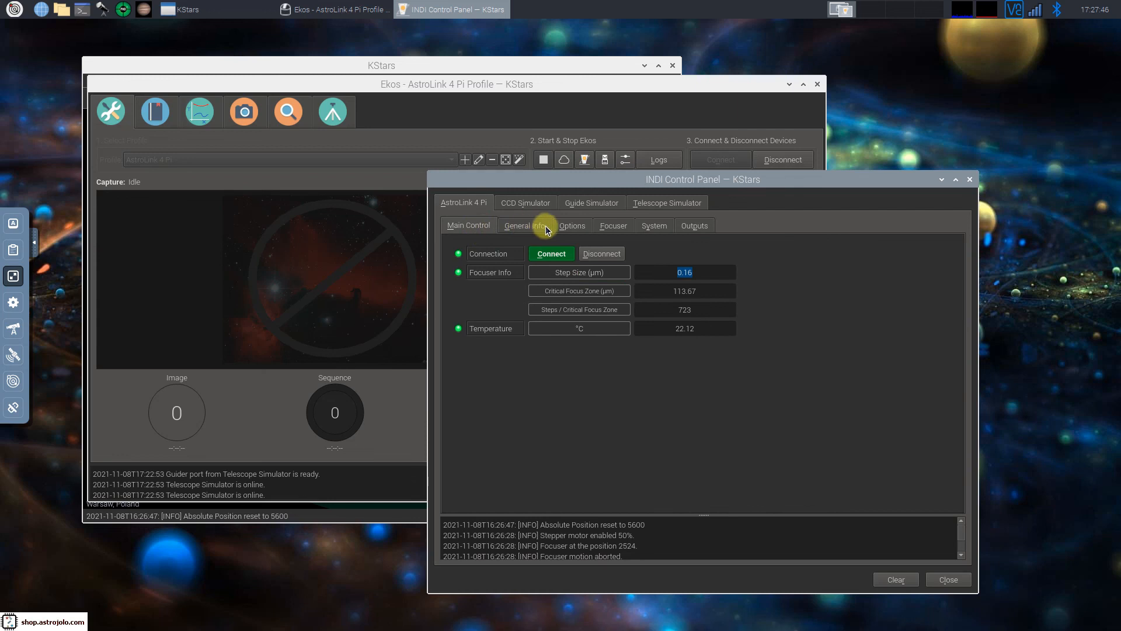
pyautogui.click(571, 226)
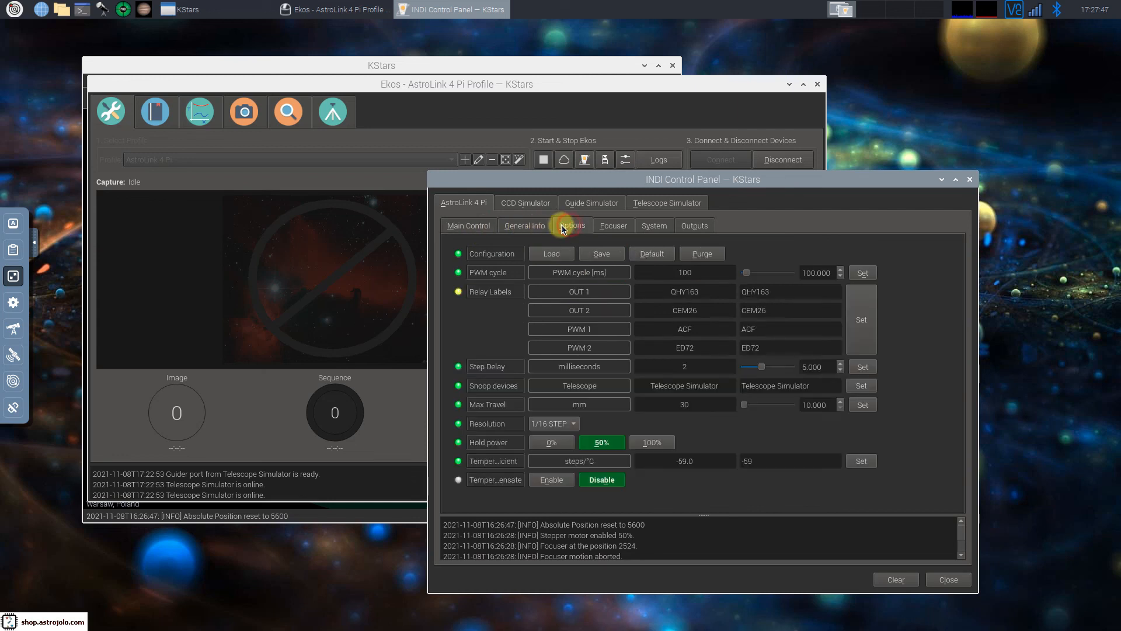
pyautogui.click(695, 226)
pyautogui.click(551, 253)
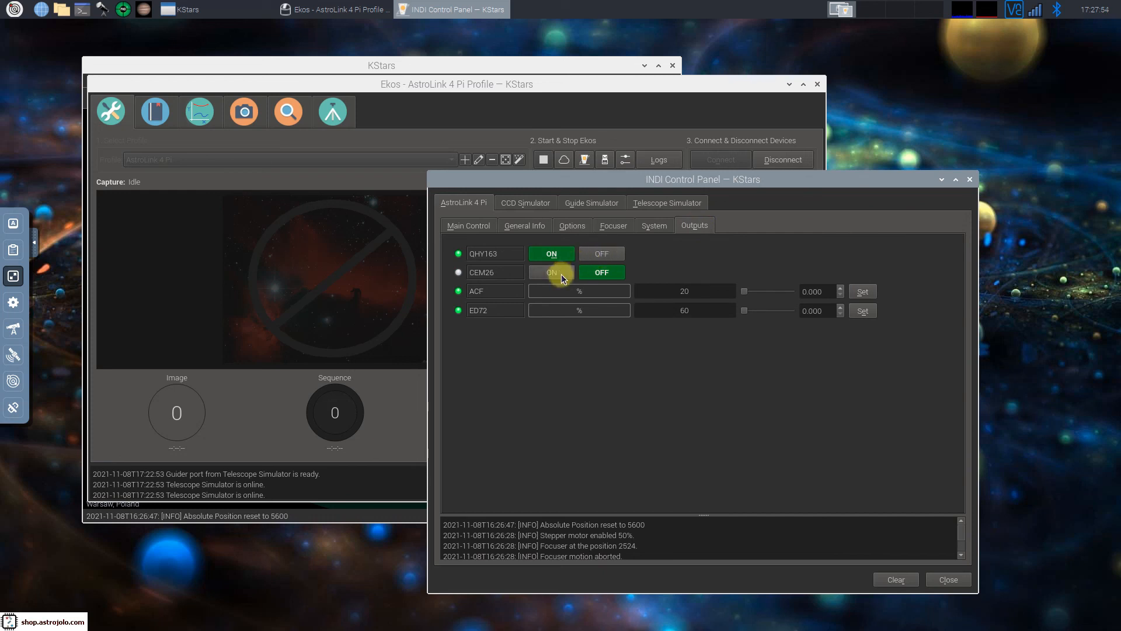
pyautogui.moveTo(745, 292); pyautogui.dragTo(760, 292)
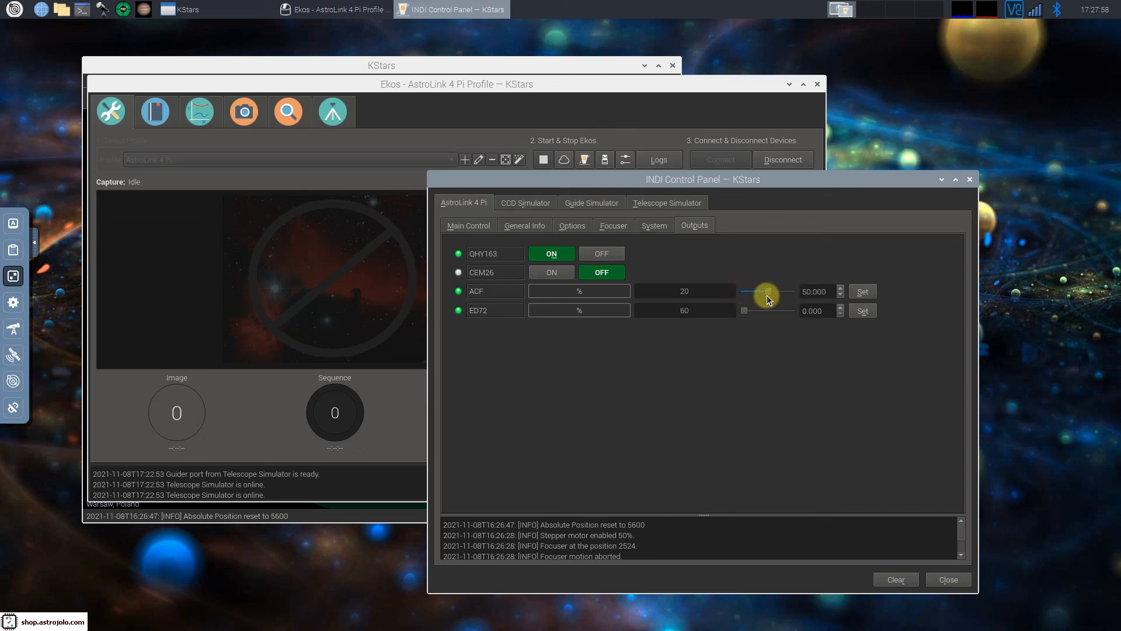
pyautogui.moveTo(758, 293); pyautogui.dragTo(749, 292)
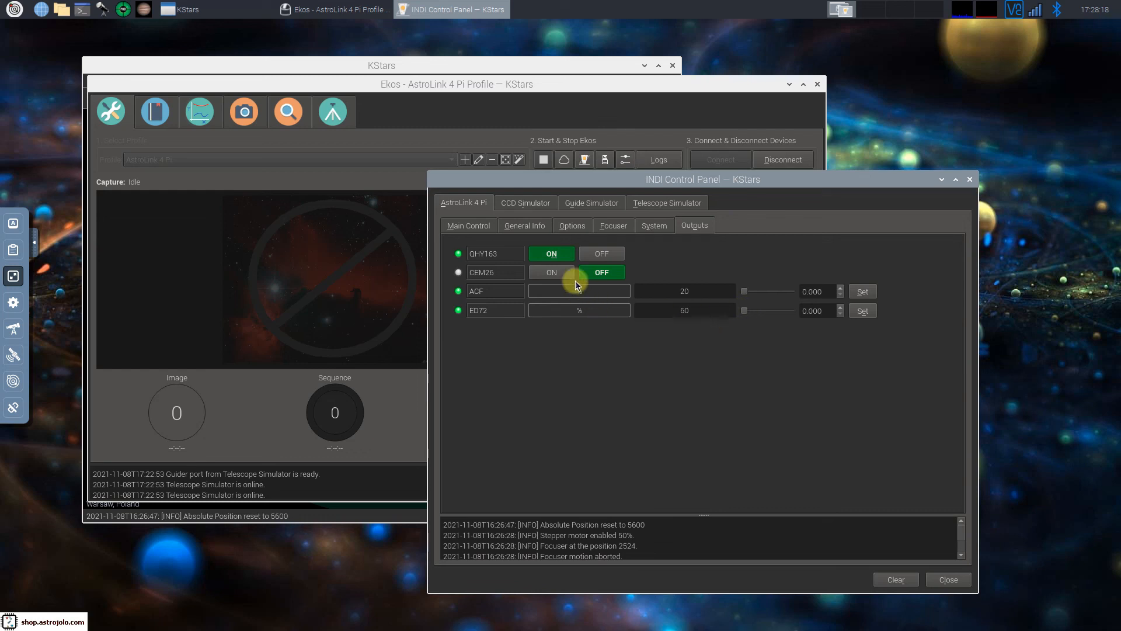
# - Switch on the CEM26 output and set both the ACF and ED72 PWM outputs to 40%
pyautogui.click(553, 272)
pyautogui.moveTo(745, 291); pyautogui.dragTo(762, 311)
pyautogui.click(863, 311)
pyautogui.click(862, 292)
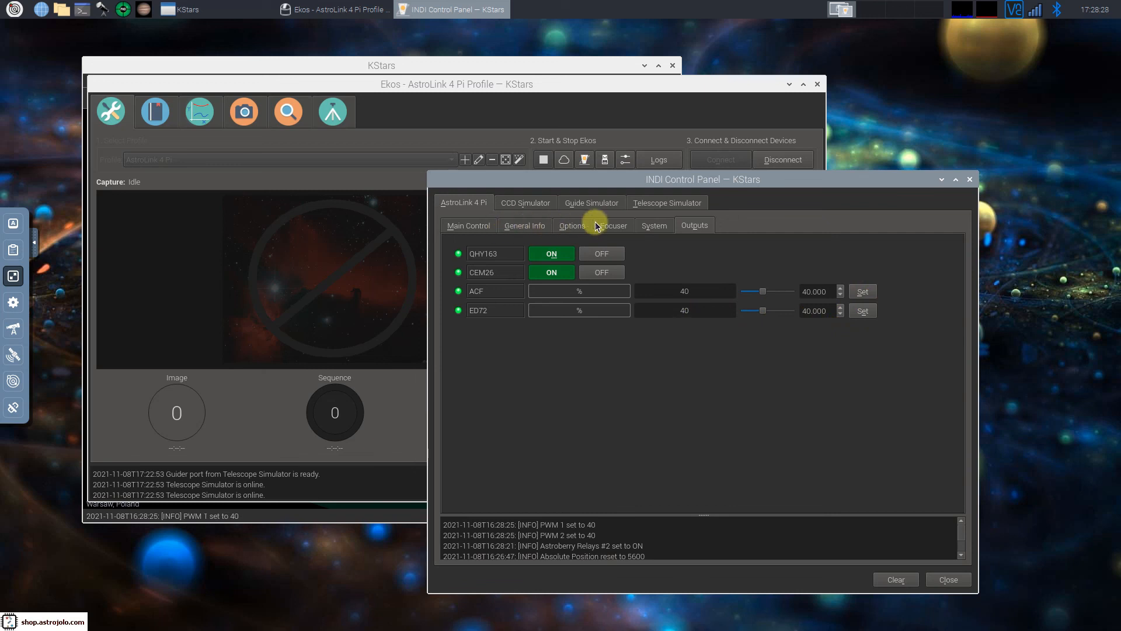
# - Review the AstroLink 4 Pi options and output states, finishing at the connection status, focuser info and temperature
pyautogui.click(484, 228)
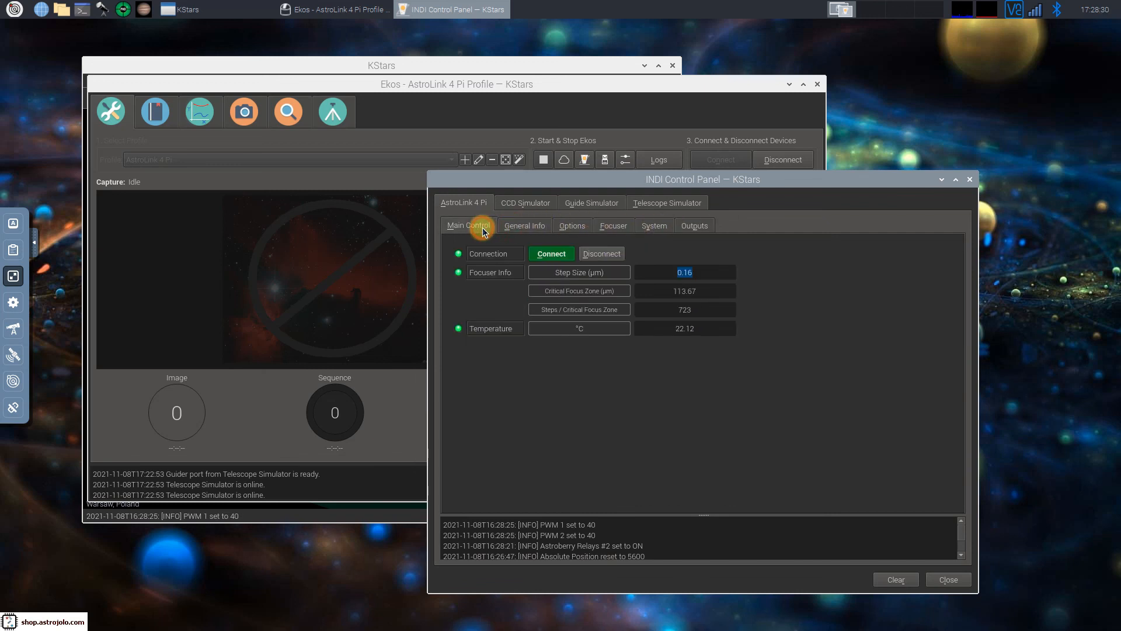
pyautogui.click(573, 225)
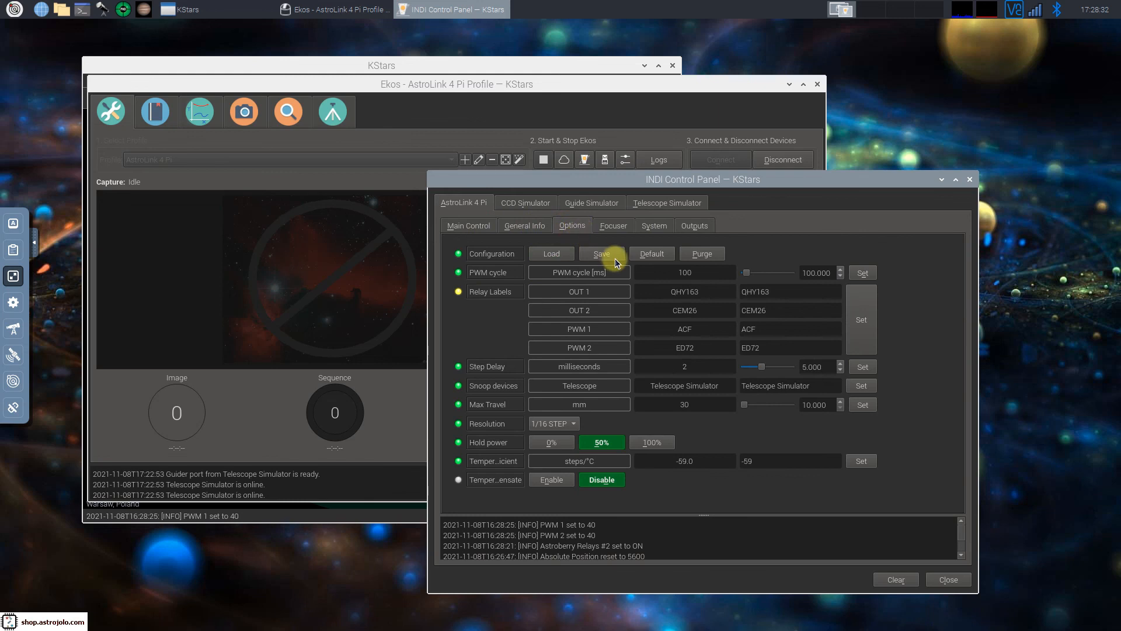
pyautogui.click(694, 225)
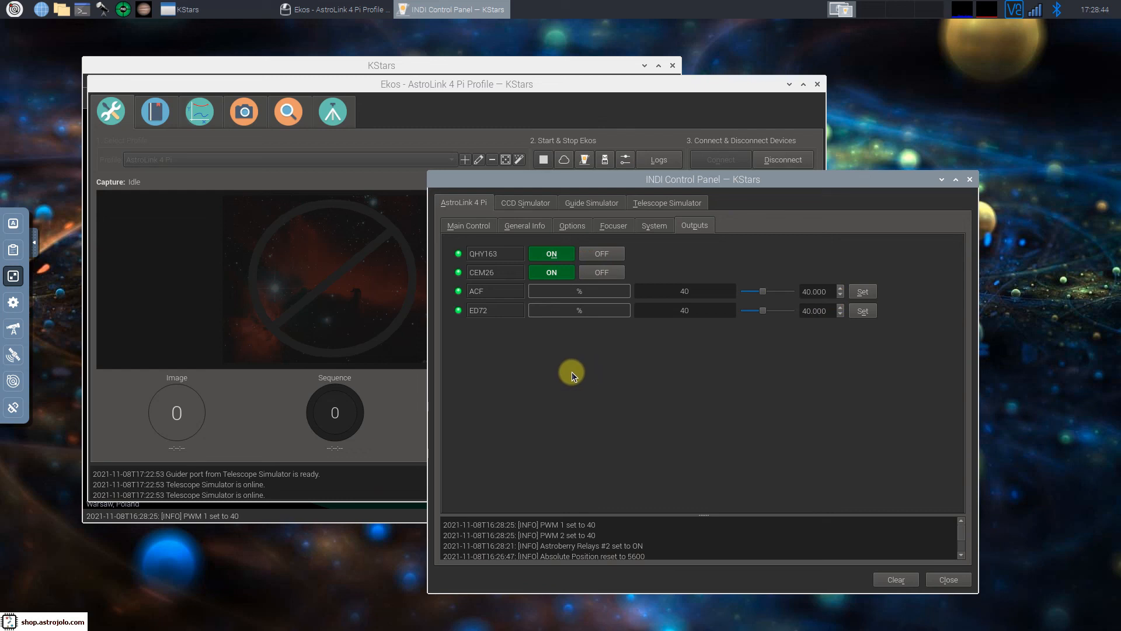
pyautogui.click(479, 228)
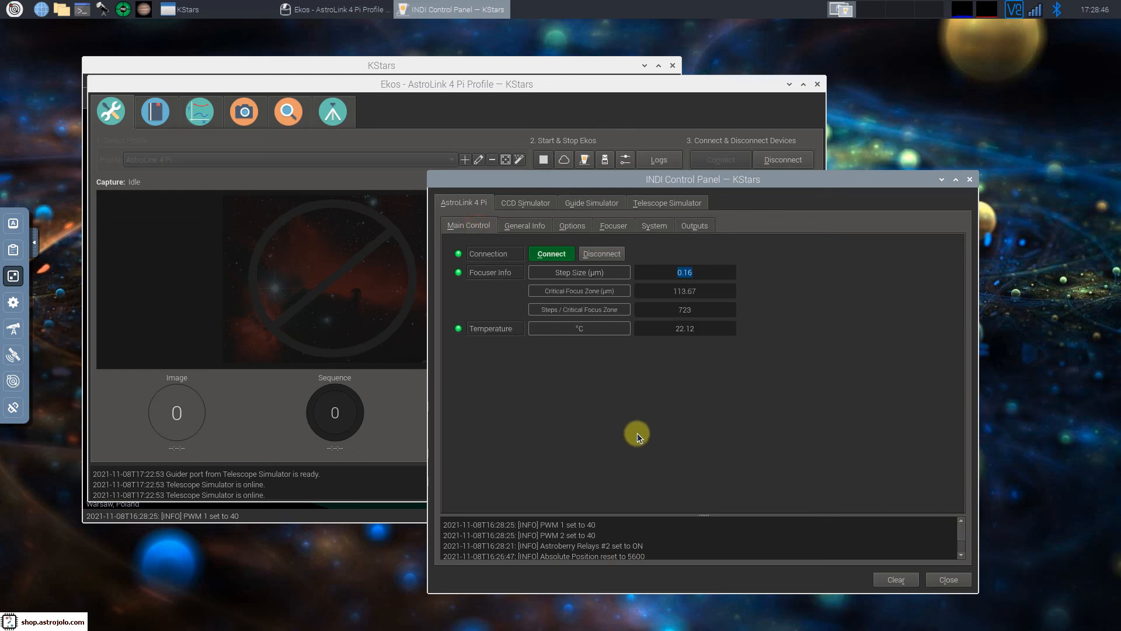